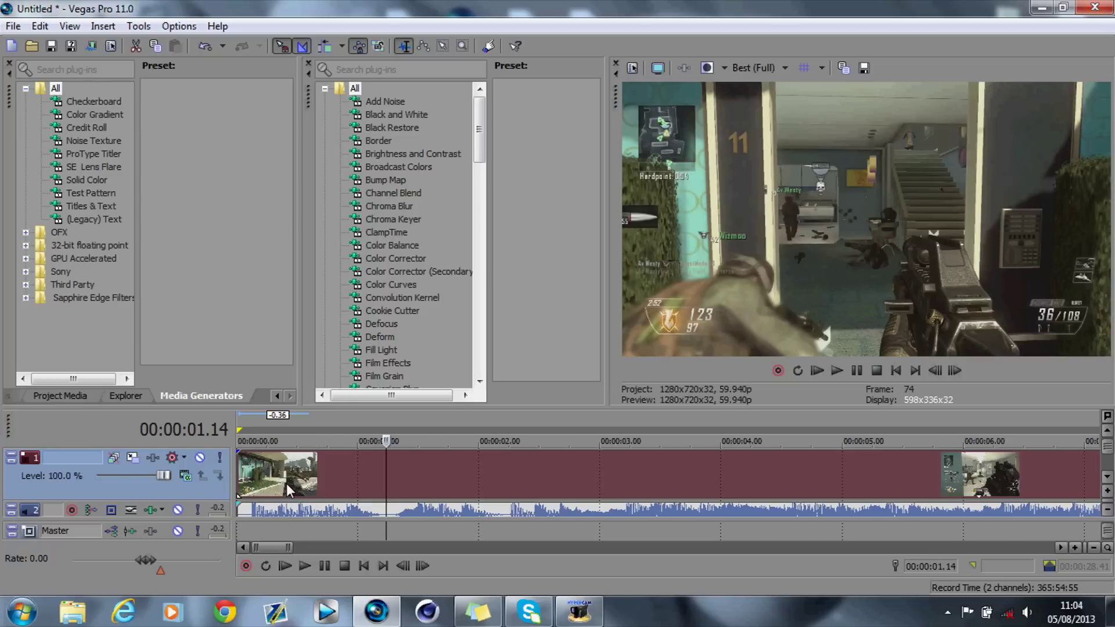
Step: Find the clip's opening frames and add marker 1 at frame 7
click(255, 472)
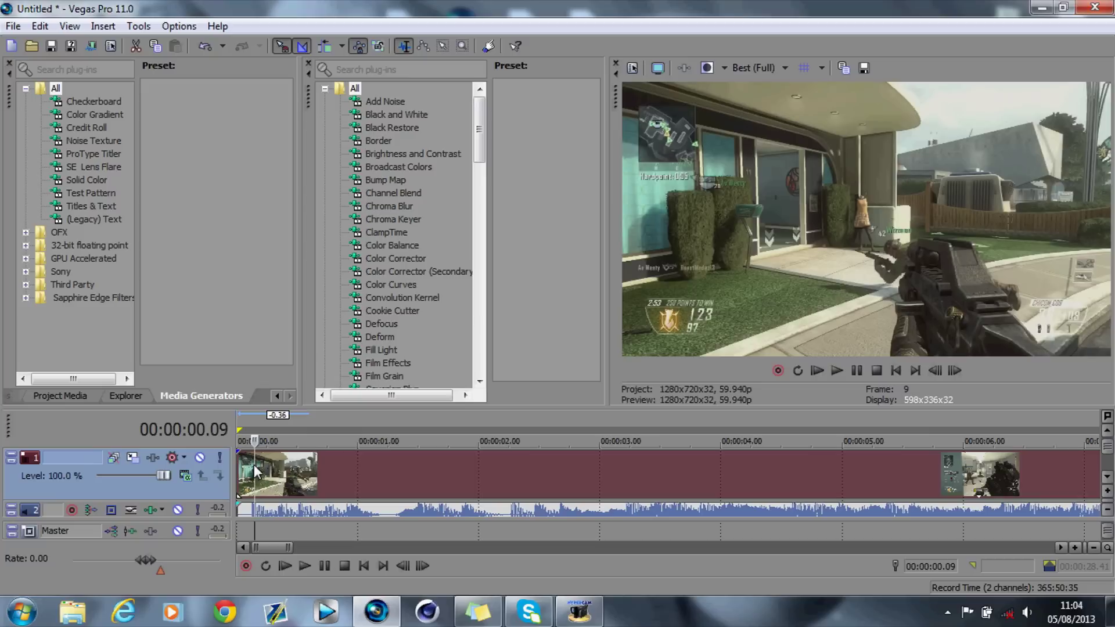
click(936, 370)
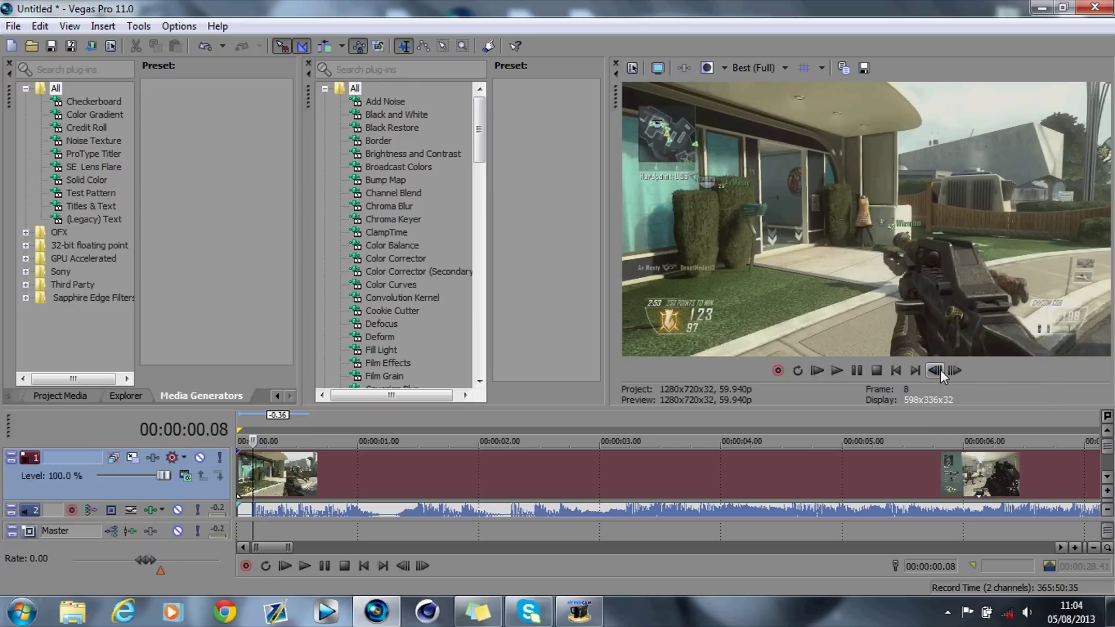
click(855, 371)
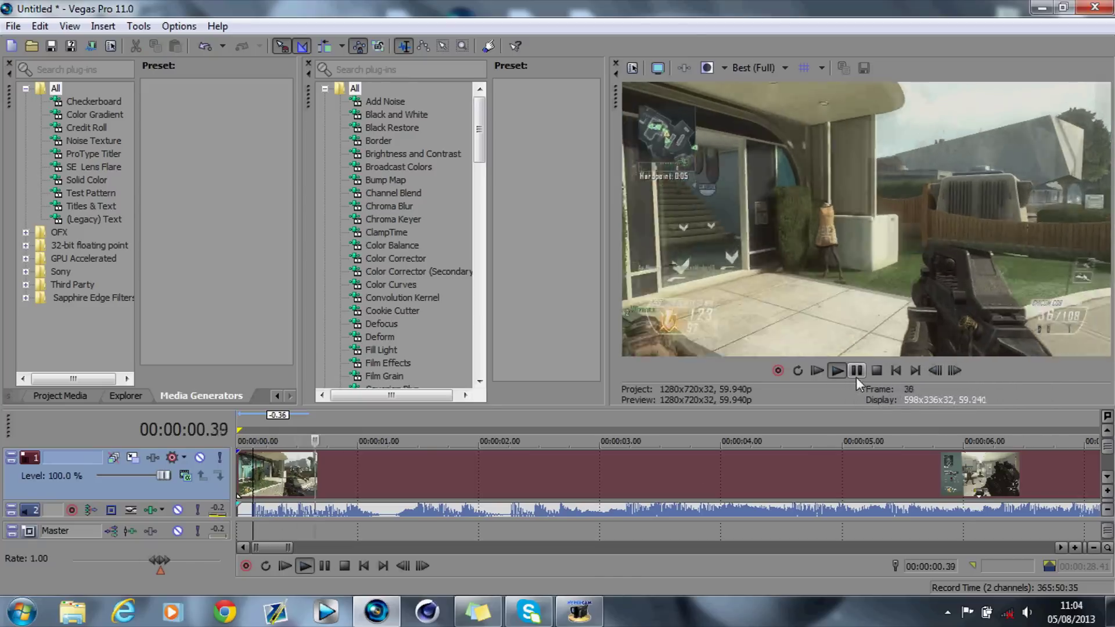
click(256, 468)
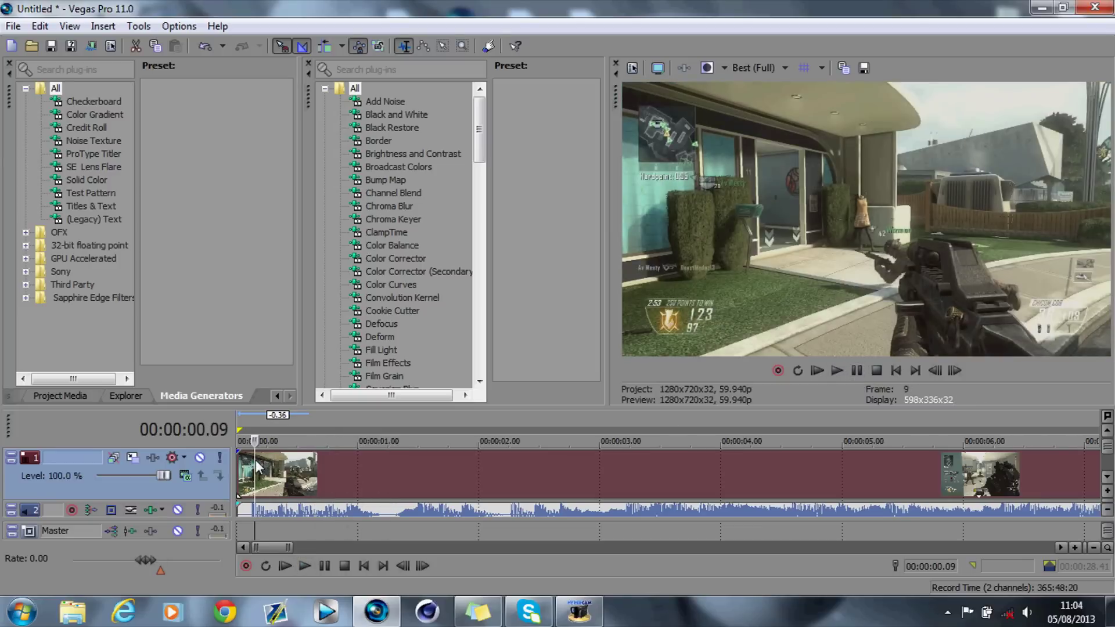
click(936, 371)
click(936, 370)
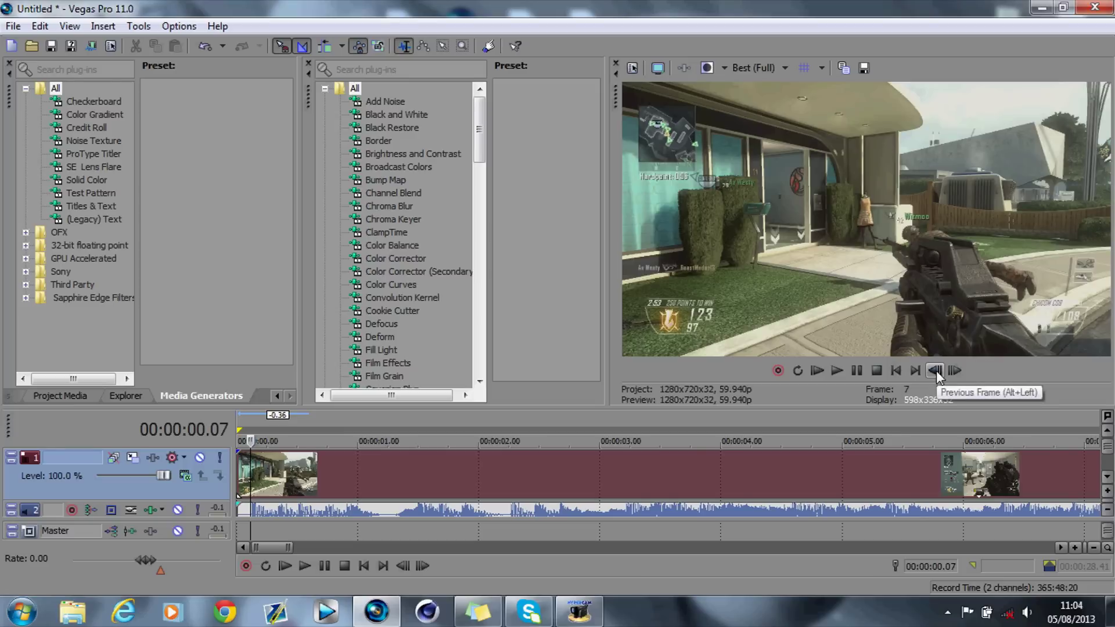
key(m)
Step: Step forward frame by frame and add markers 2 and 3
click(955, 371)
click(955, 371)
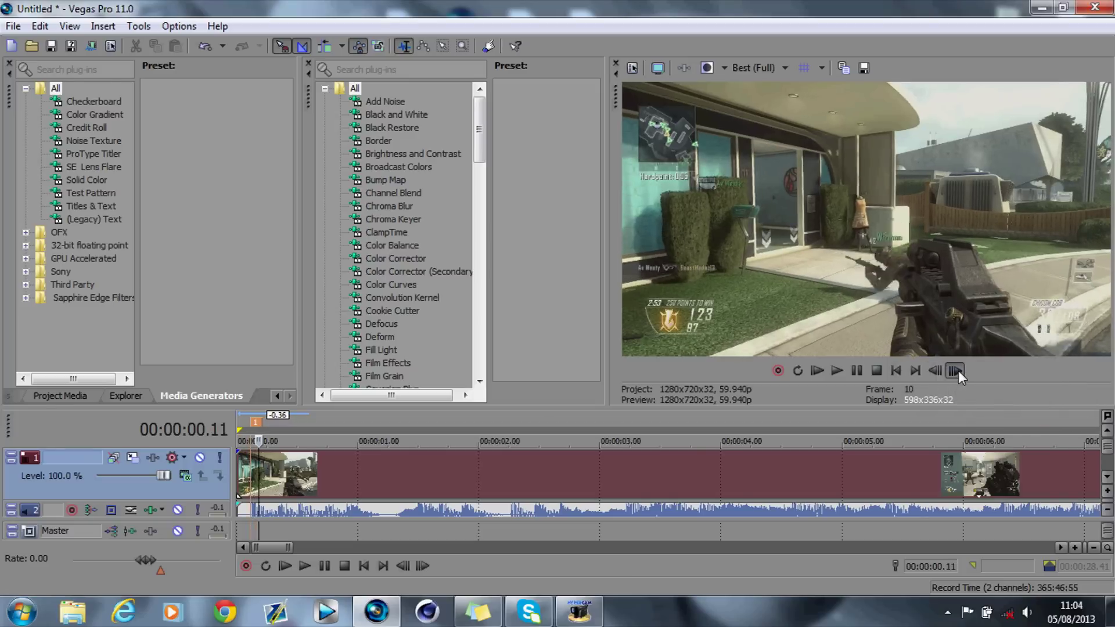
click(955, 371)
click(955, 370)
key(m)
click(955, 370)
click(955, 371)
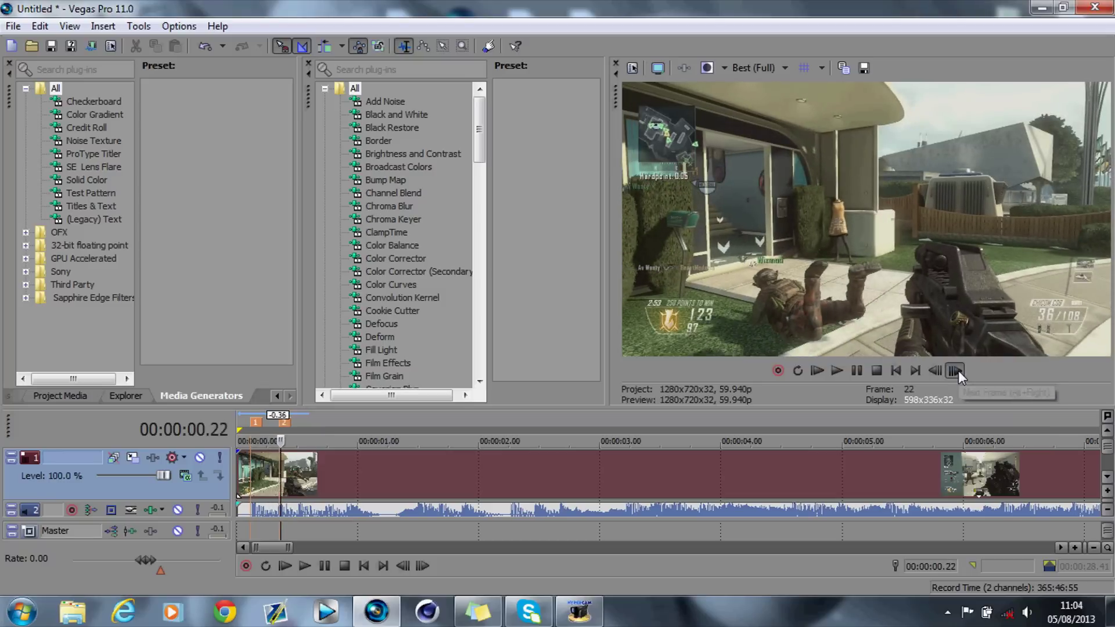
click(956, 371)
click(955, 370)
Step: Step further forward and add marker 4, then marker 5 at frame 56
click(955, 370)
click(955, 370)
click(955, 370)
click(955, 370)
key(m)
click(955, 371)
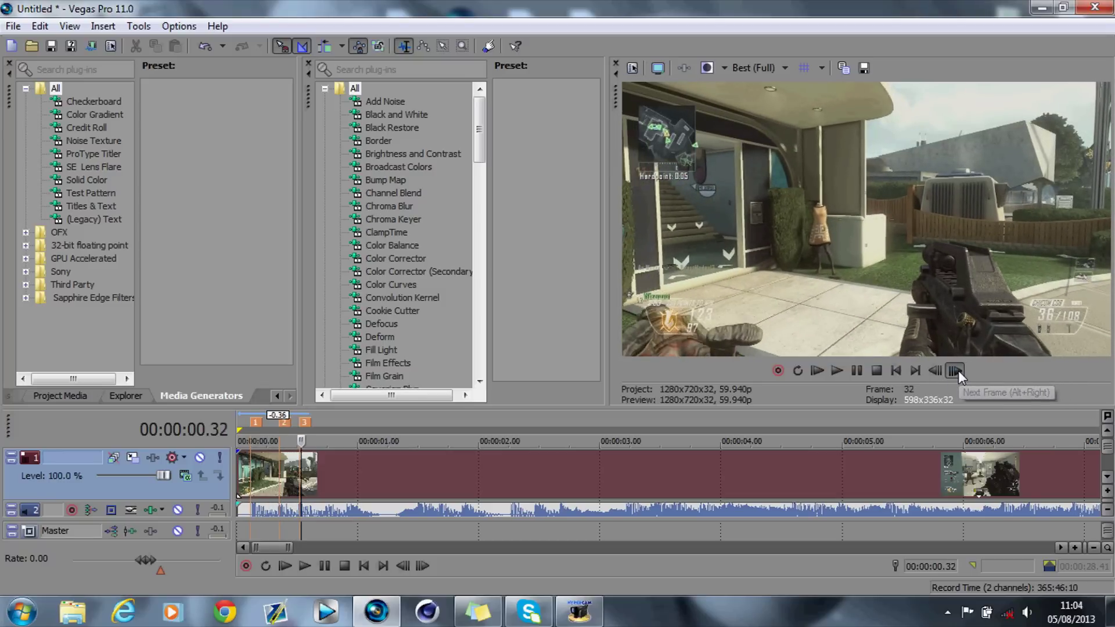
click(955, 371)
click(955, 371)
click(955, 370)
click(955, 370)
click(956, 370)
click(955, 370)
click(955, 370)
key(m)
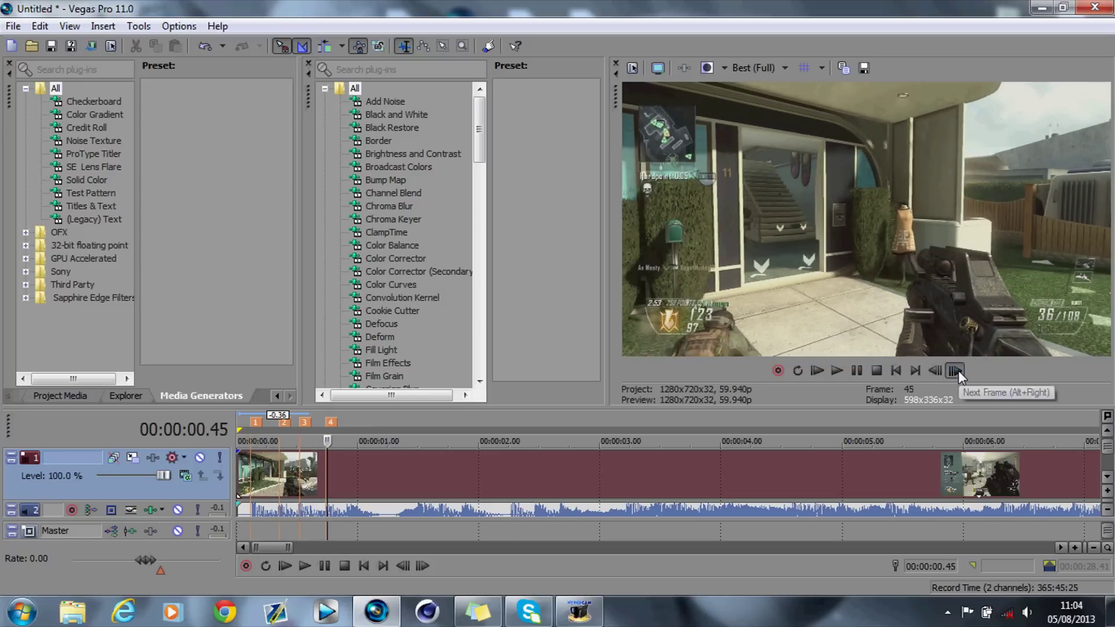
click(955, 371)
click(955, 370)
click(955, 370)
click(955, 370)
click(955, 371)
click(955, 371)
key(m)
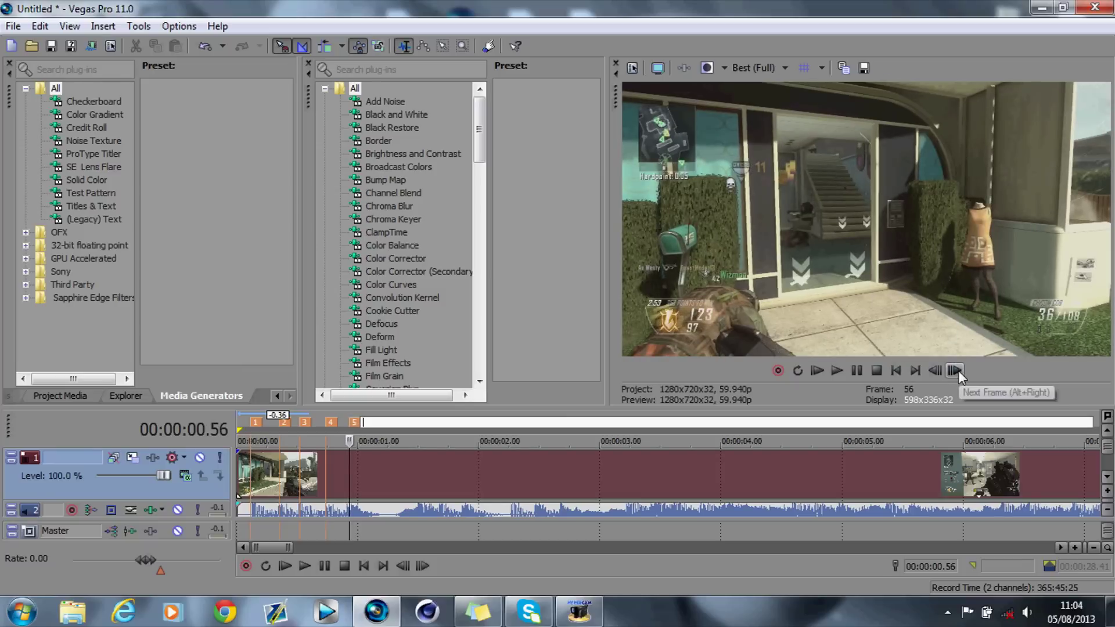
Step: Insert a new video track and split the gameplay event at 1.23 seconds
right_click(222, 551)
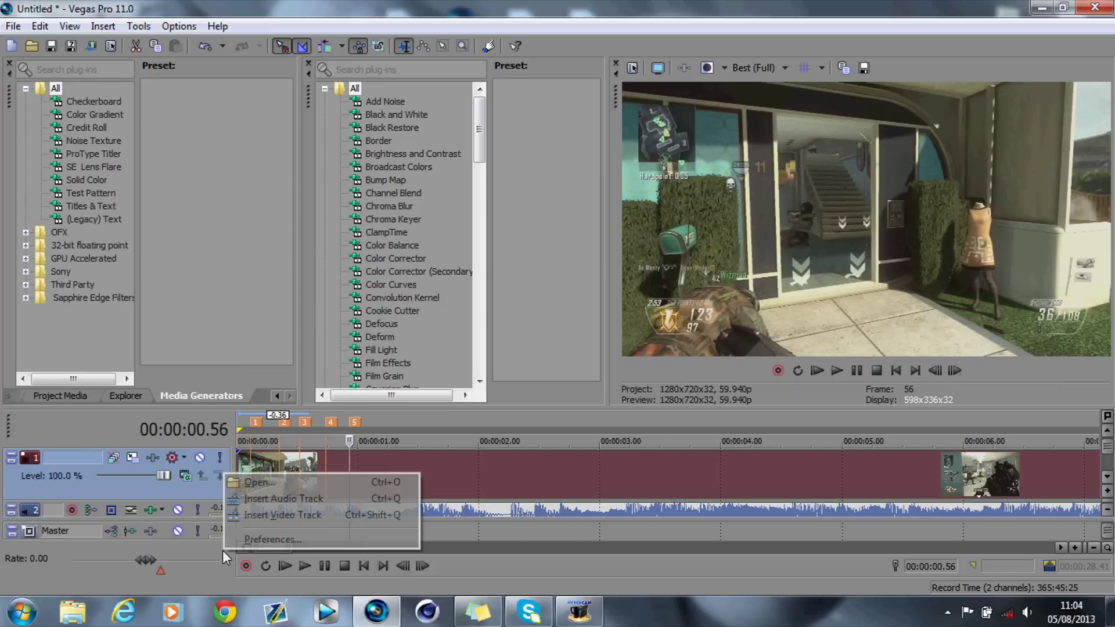
click(264, 516)
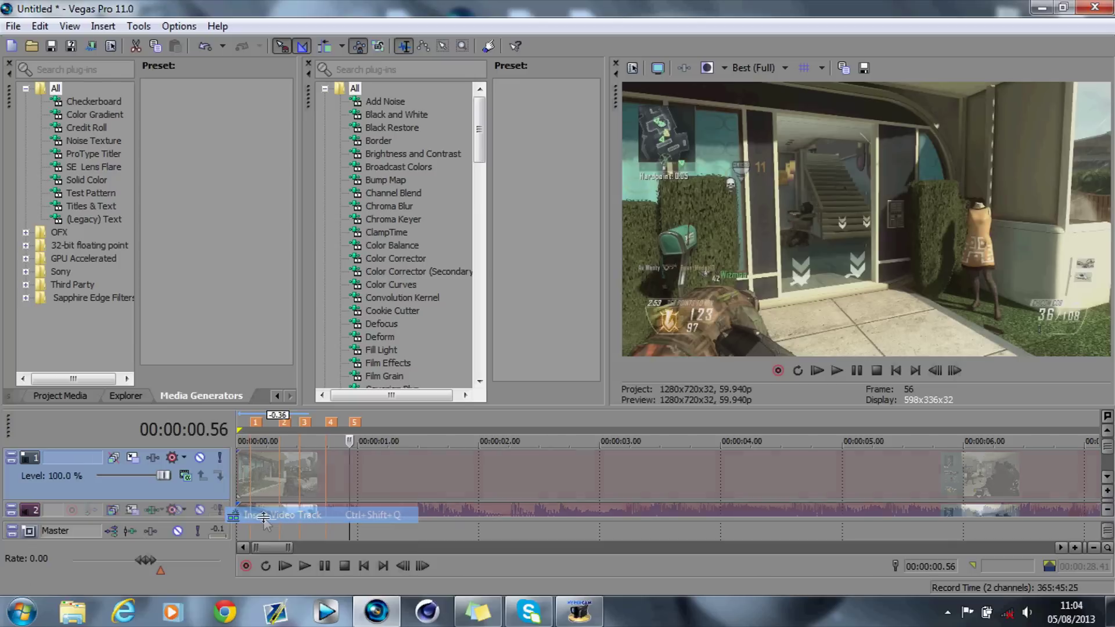
click(1108, 477)
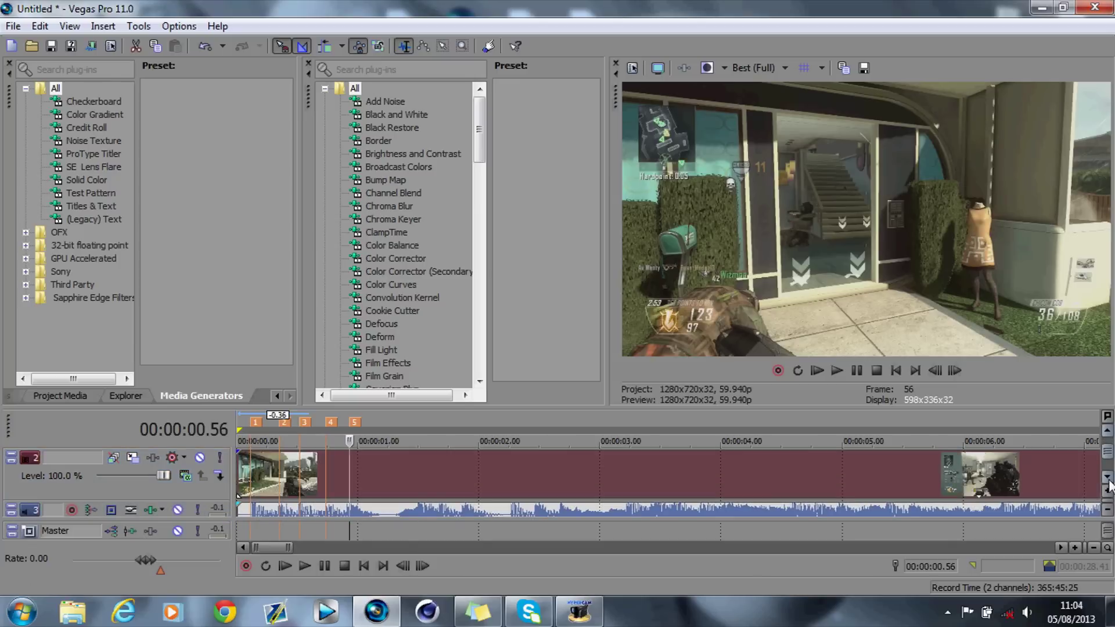
drag(957, 376, 957, 377)
click(957, 376)
click(957, 375)
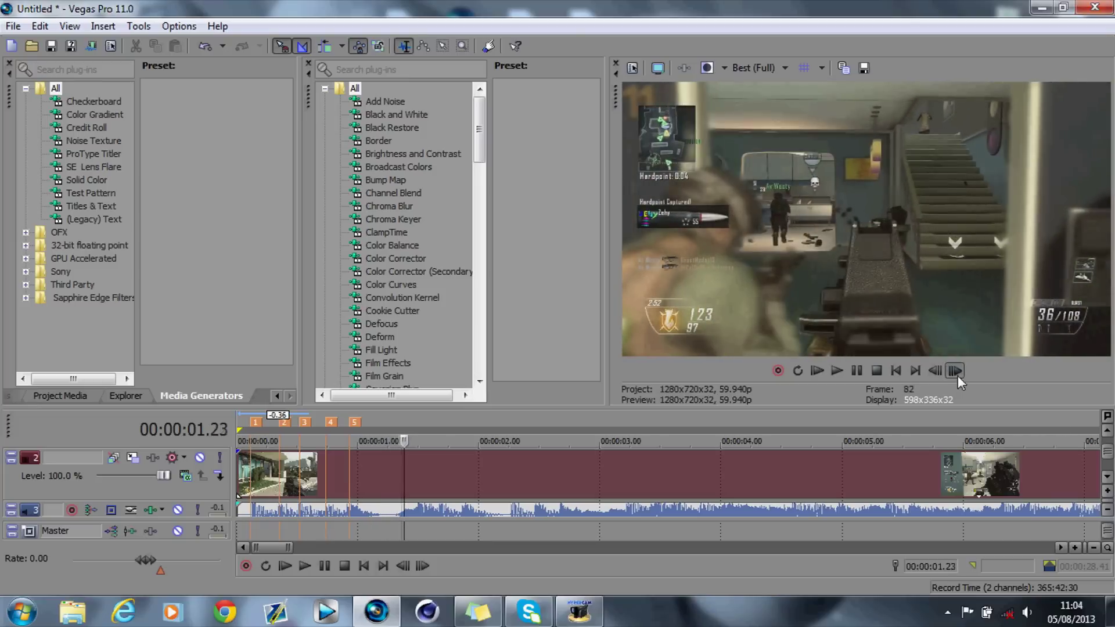
key(s)
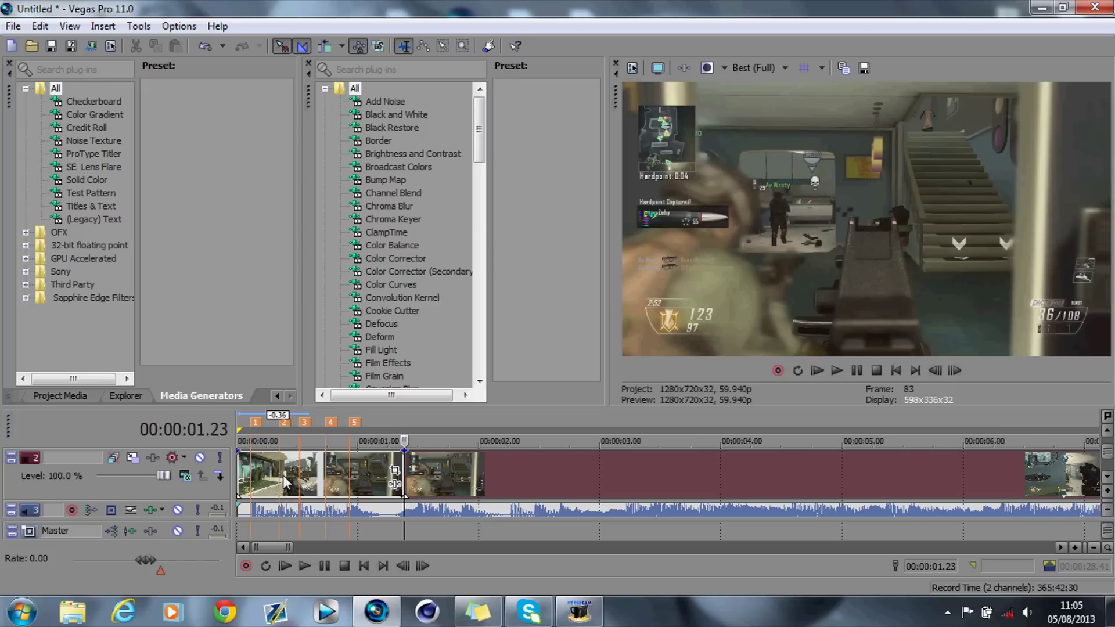
Step: Paste a copy onto a new top track and delete the copied part after the split
key(ctrl+shift+q)
key(ctrl+v)
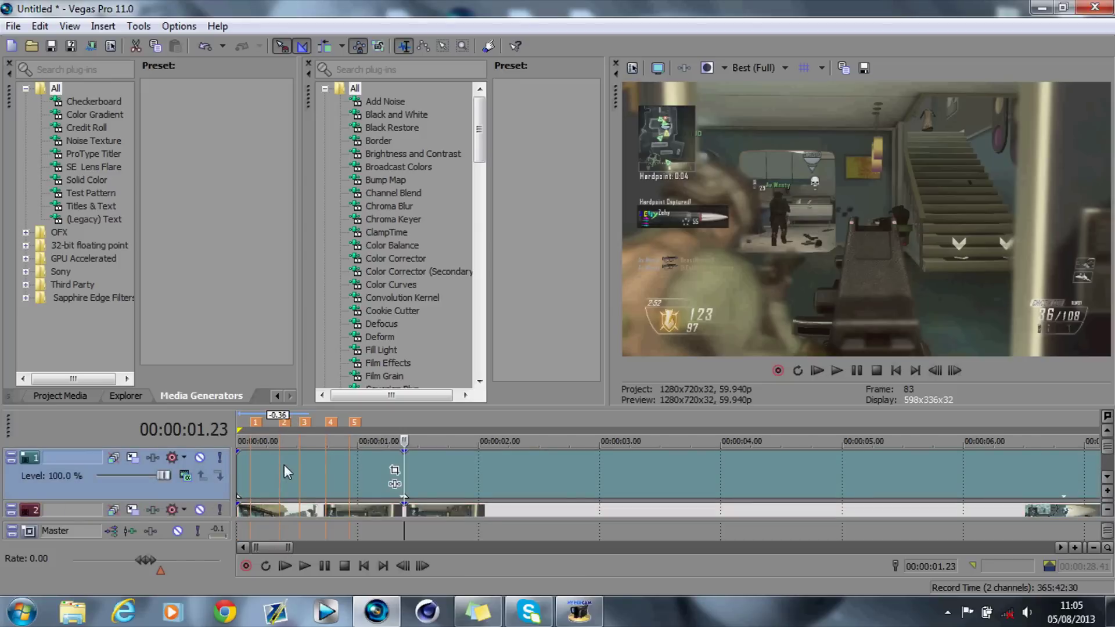
click(445, 469)
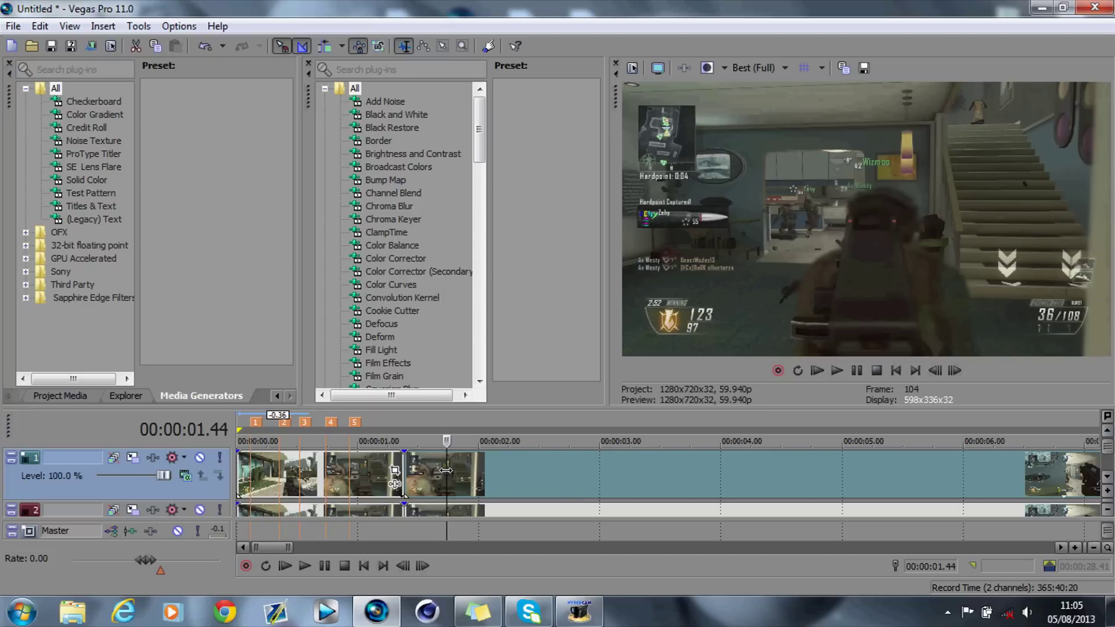
key(Delete)
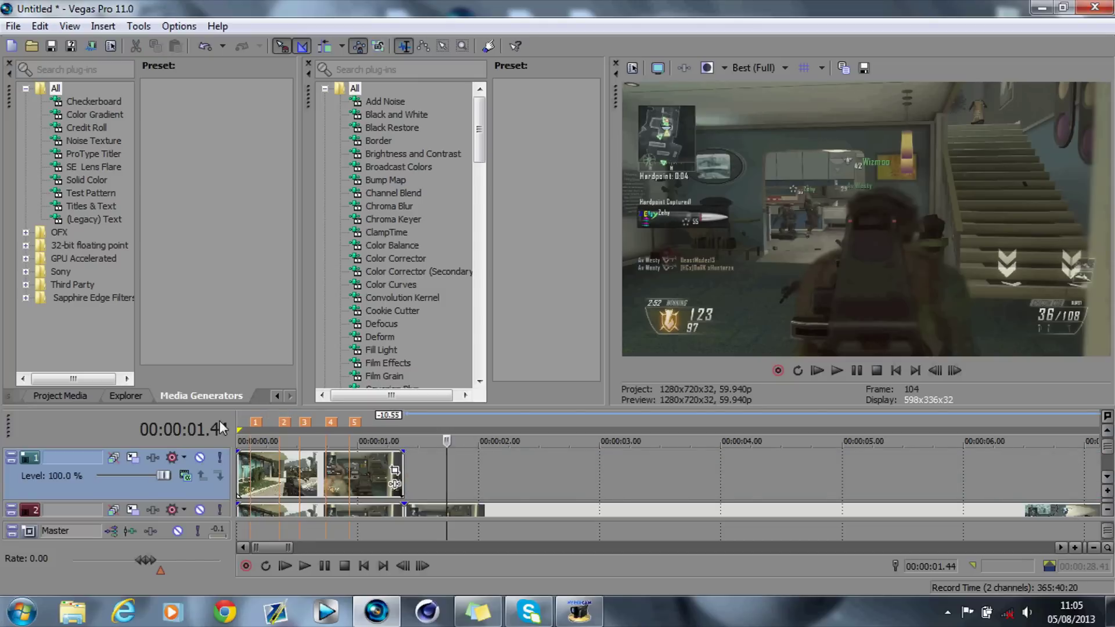
click(242, 420)
drag(954, 371, 954, 371)
click(954, 370)
click(955, 370)
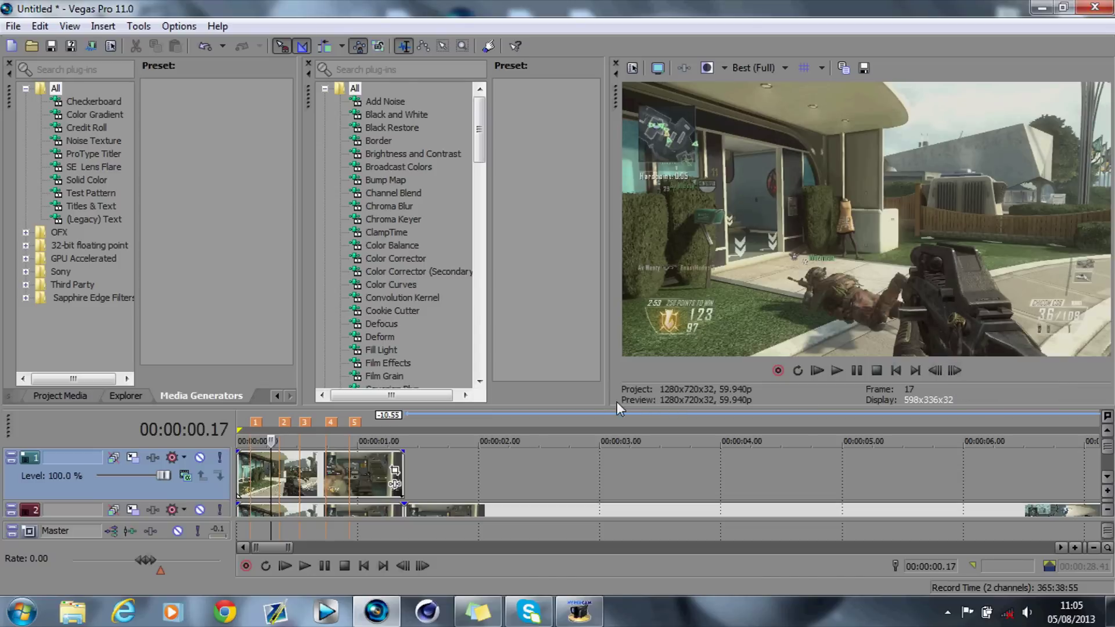
Step: Split the top-track copy at the second and third markers
click(252, 481)
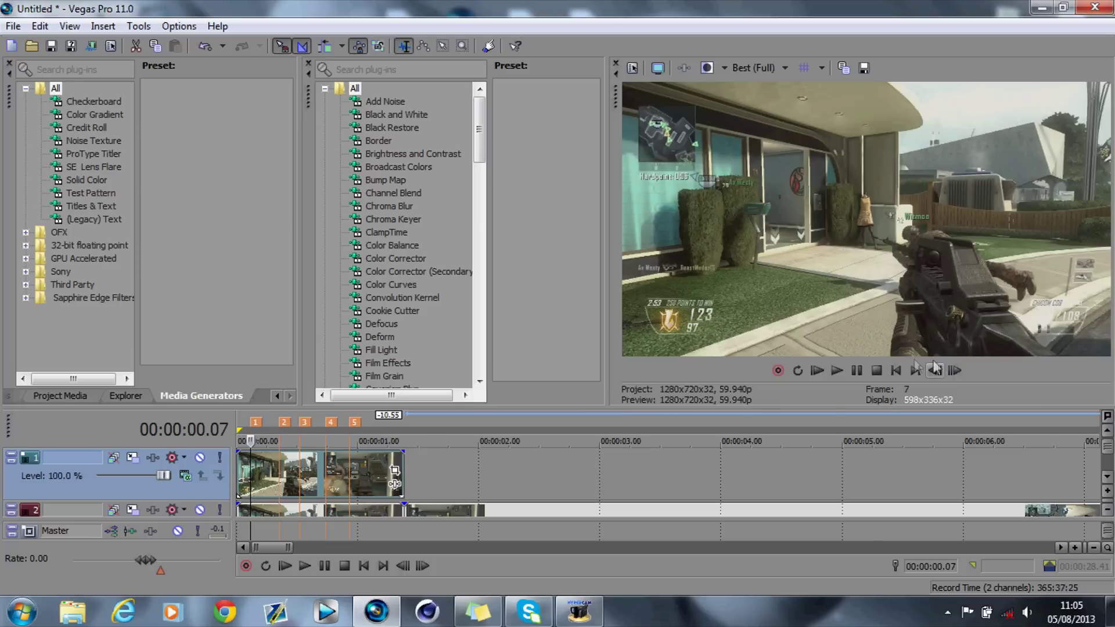
click(954, 371)
click(953, 371)
click(953, 370)
click(954, 371)
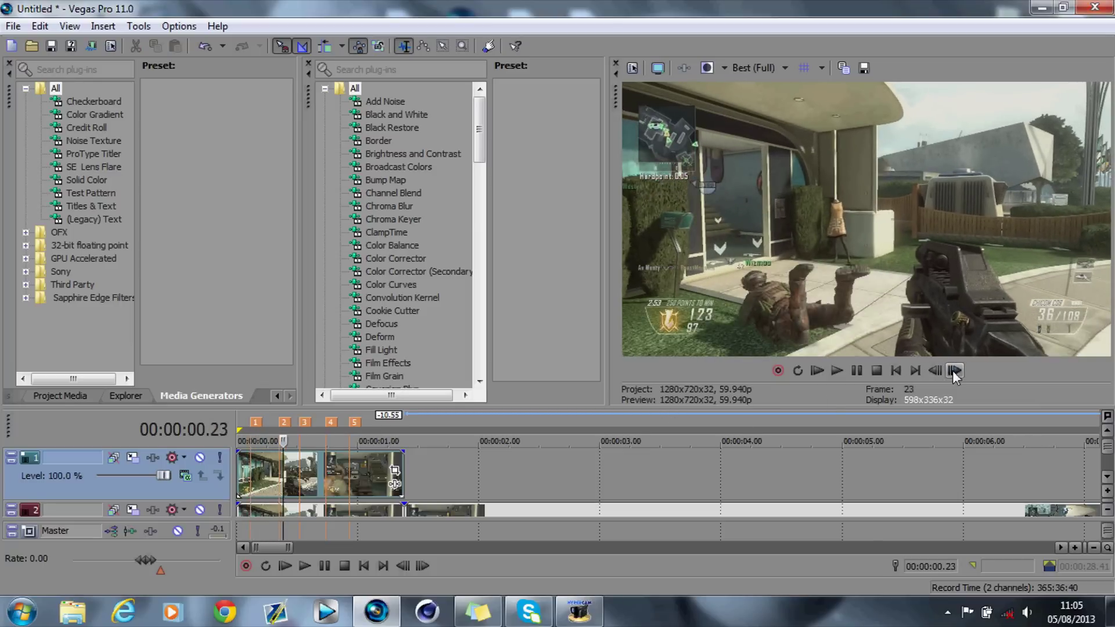
click(251, 477)
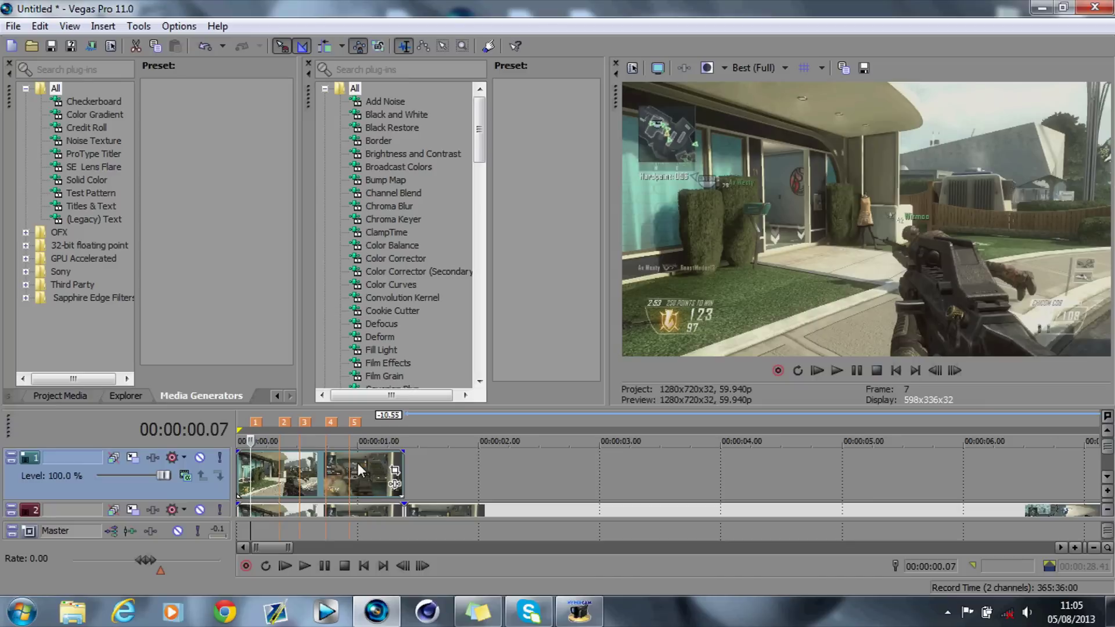
click(278, 479)
key(s)
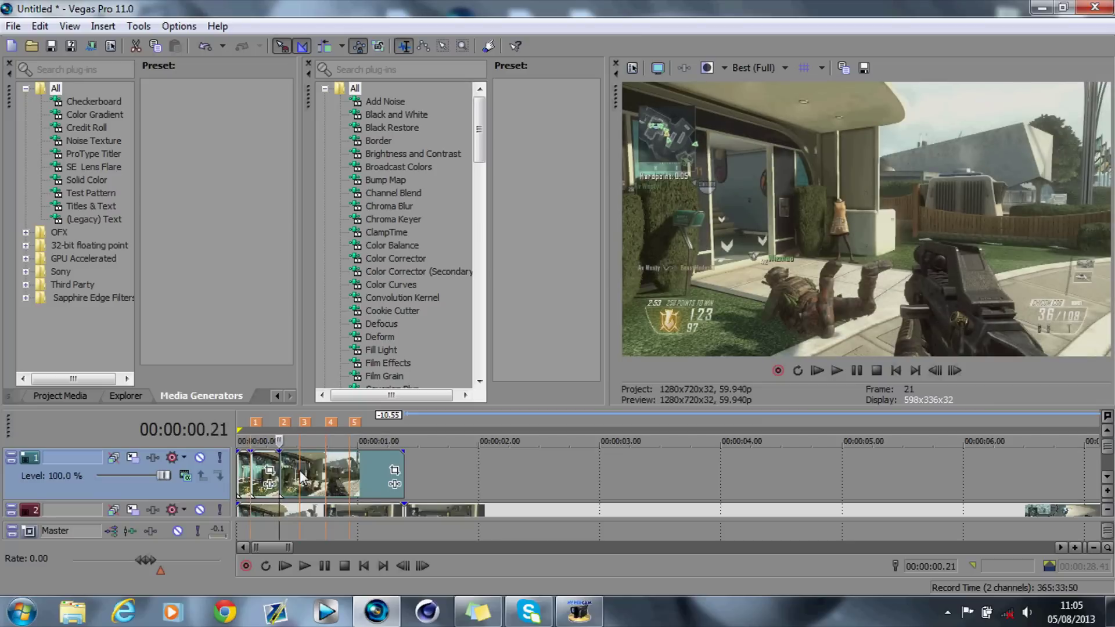
click(301, 478)
key(s)
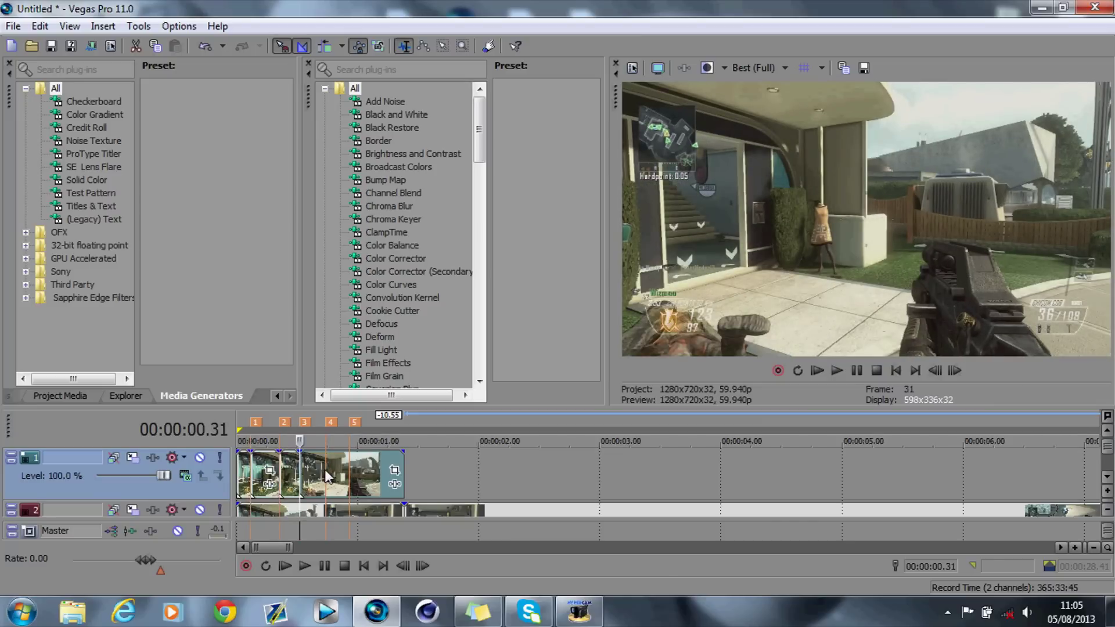
Step: Split it again at frames 44 and 56, then trim the first piece's start
click(327, 477)
key(s)
click(350, 477)
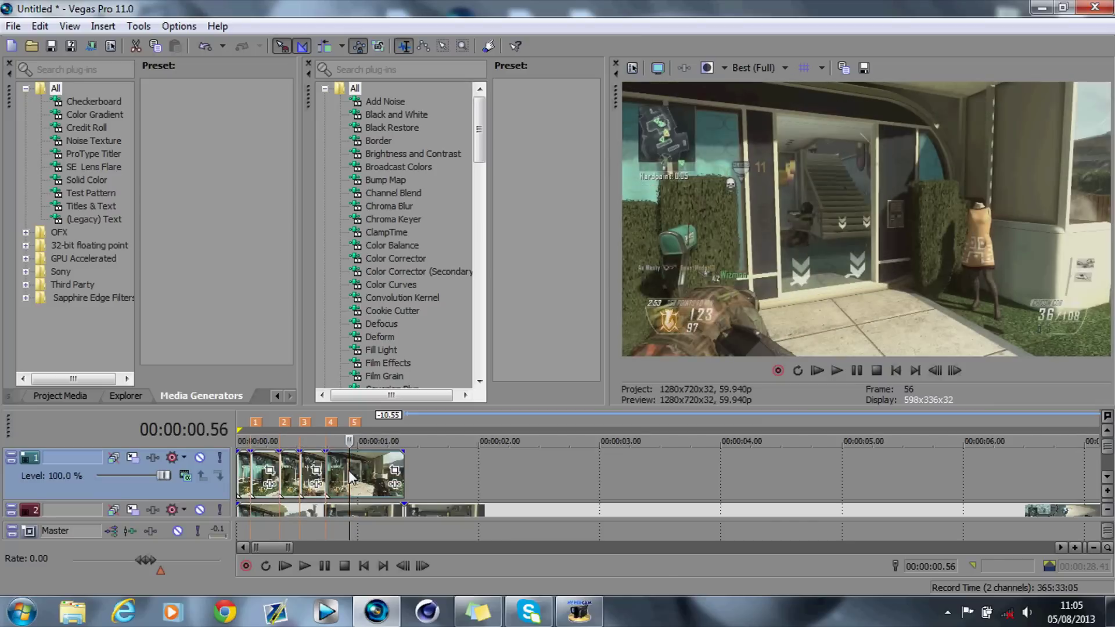
key(s)
click(244, 476)
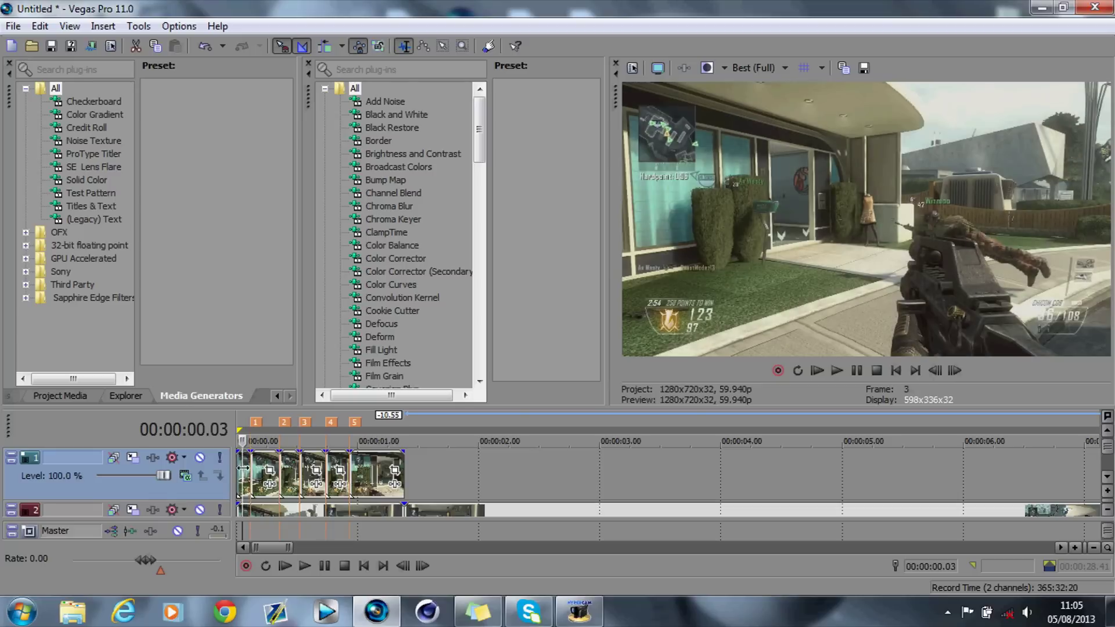
drag(243, 468, 251, 468)
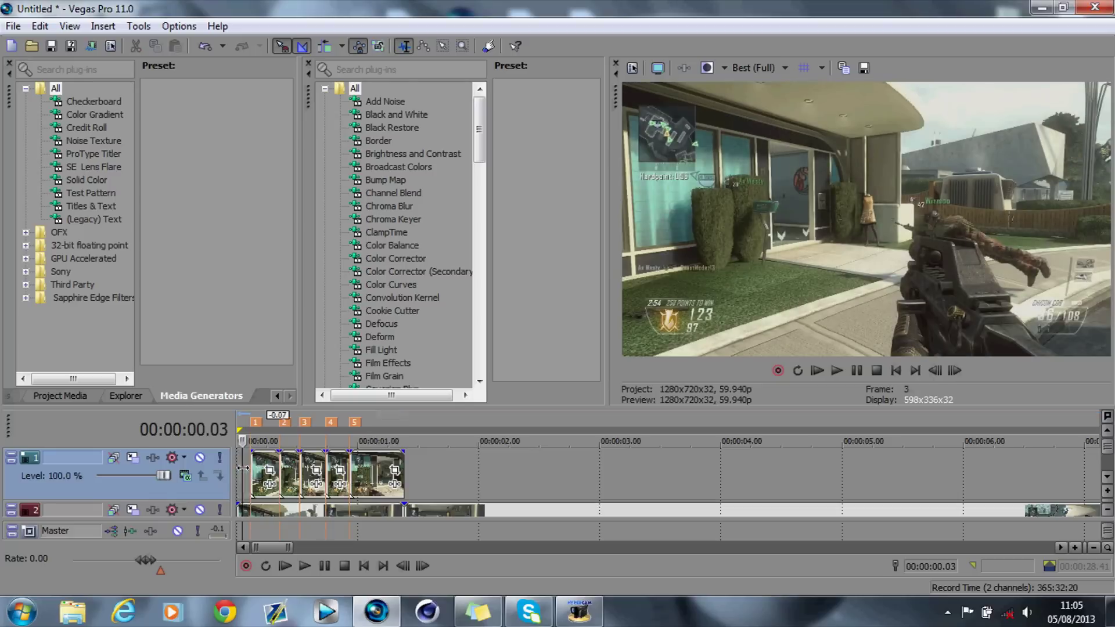
click(254, 424)
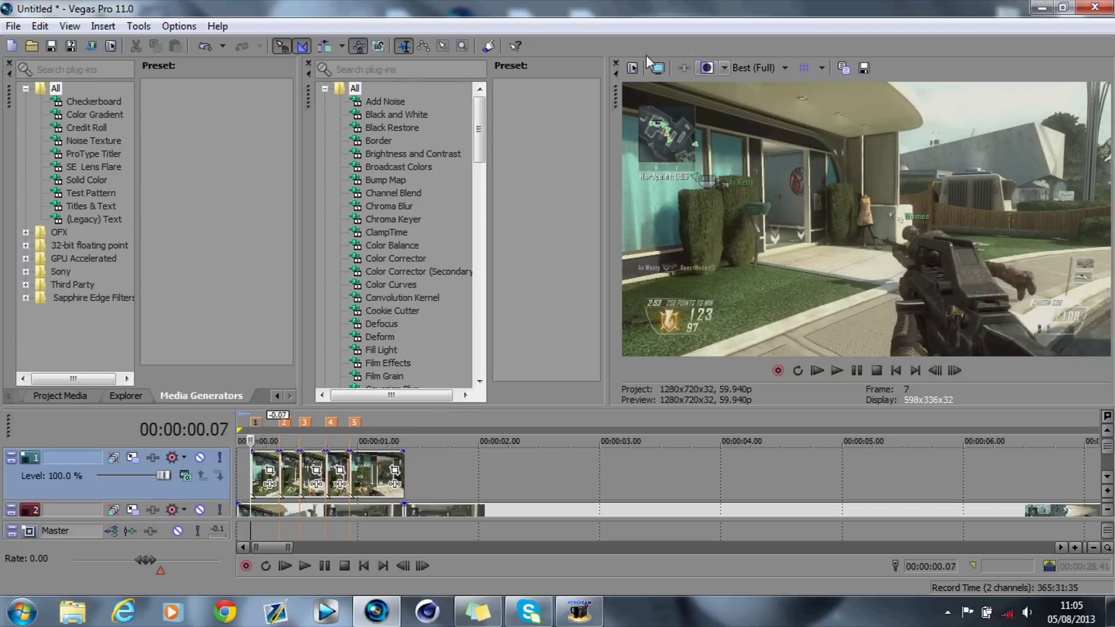
Step: Change Project Video Properties' Stereoscopic 3D mode to Anaglyphic (red/cyan) and apply it
click(631, 68)
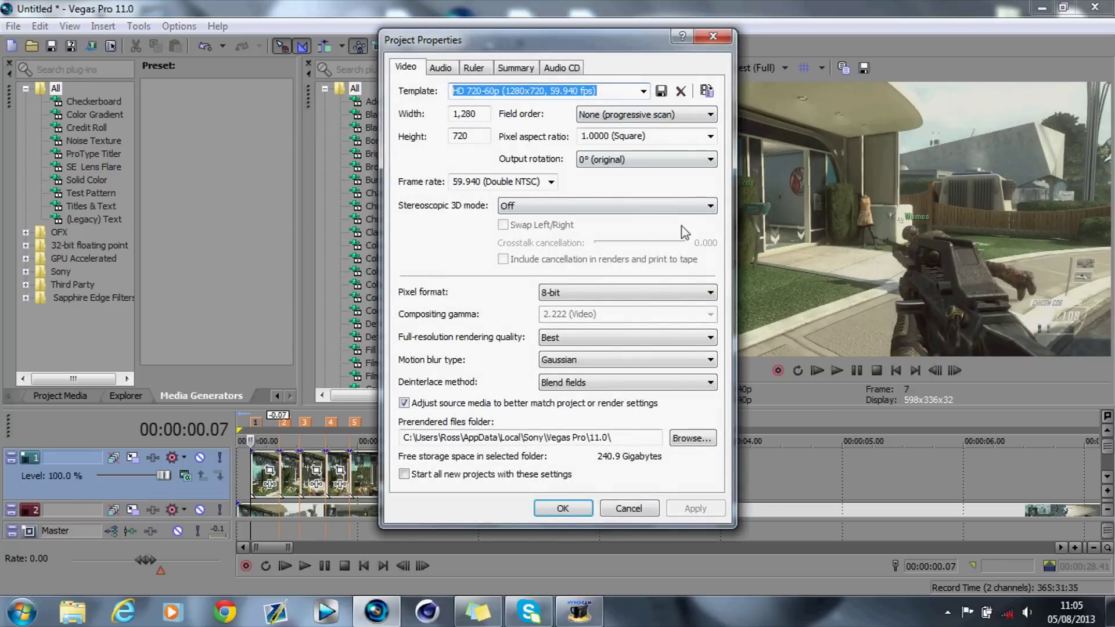
click(610, 205)
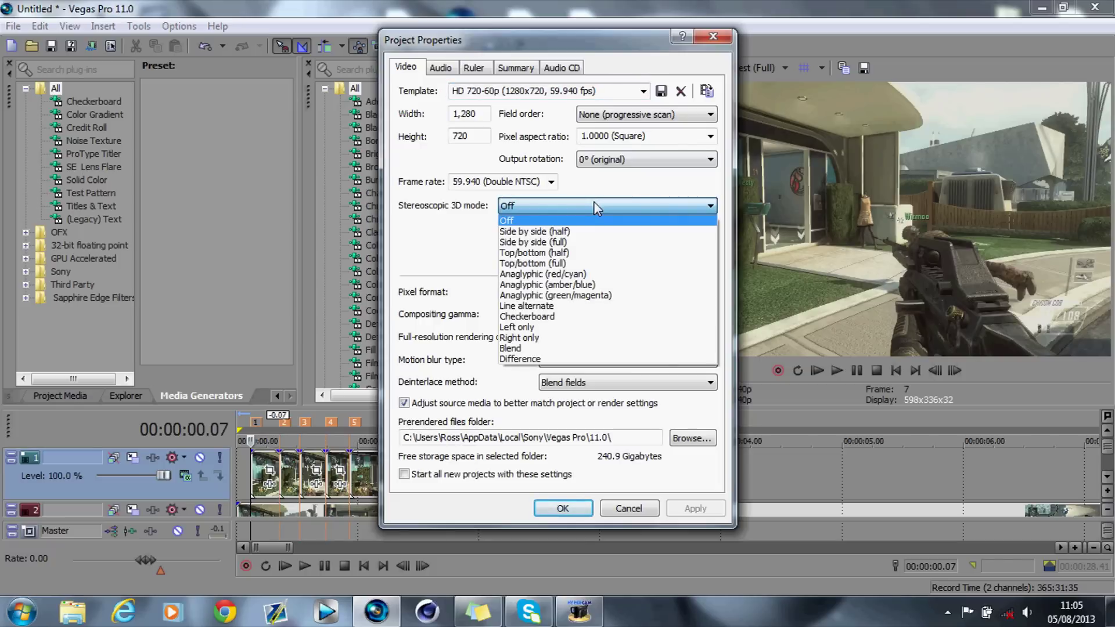
click(543, 274)
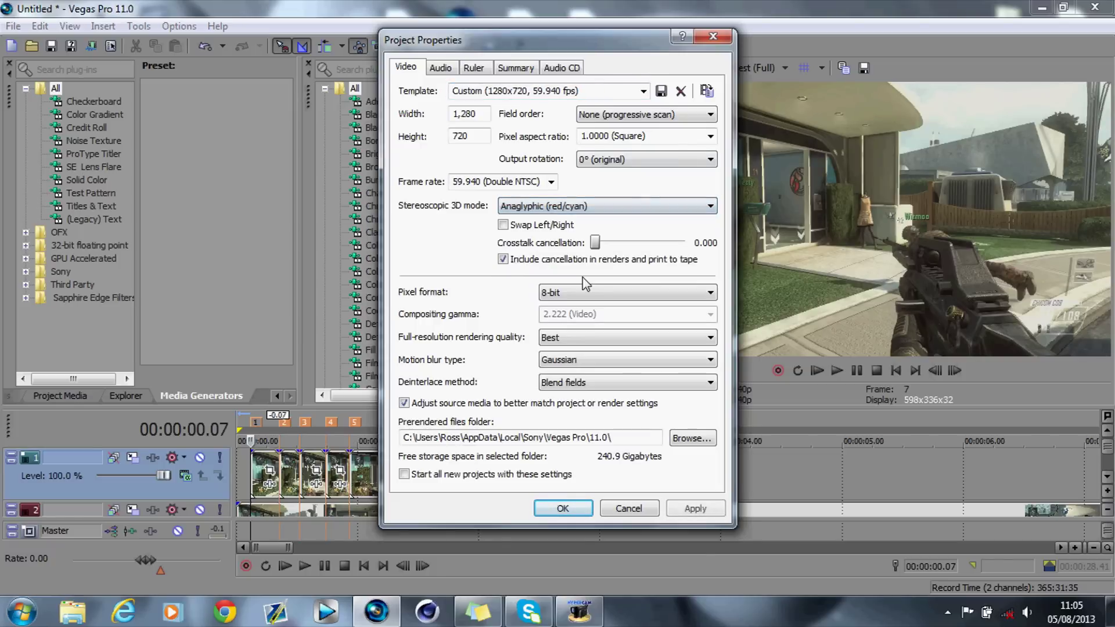
click(697, 513)
click(575, 508)
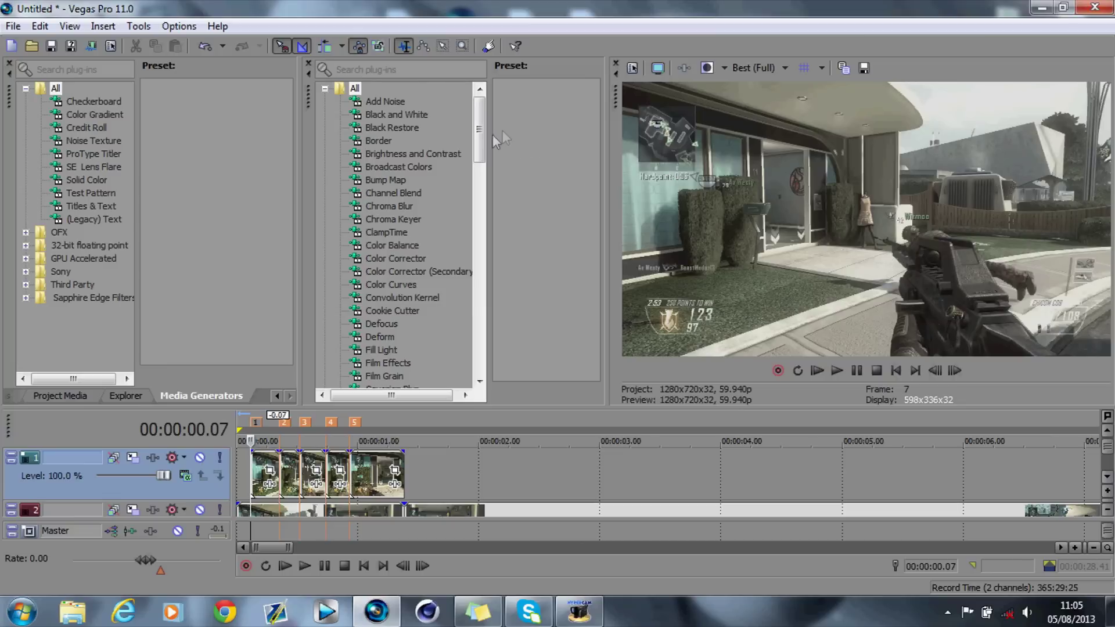
Step: Try a Color Corrector (Secondary) preset on a clip, then remove it again
click(441, 273)
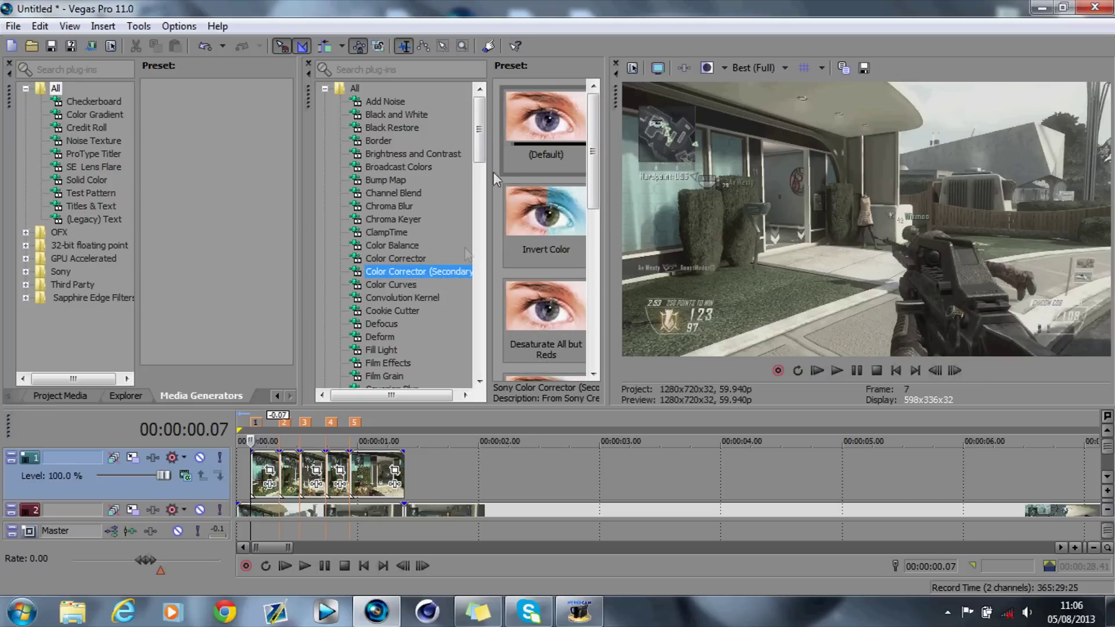
drag(595, 152, 597, 260)
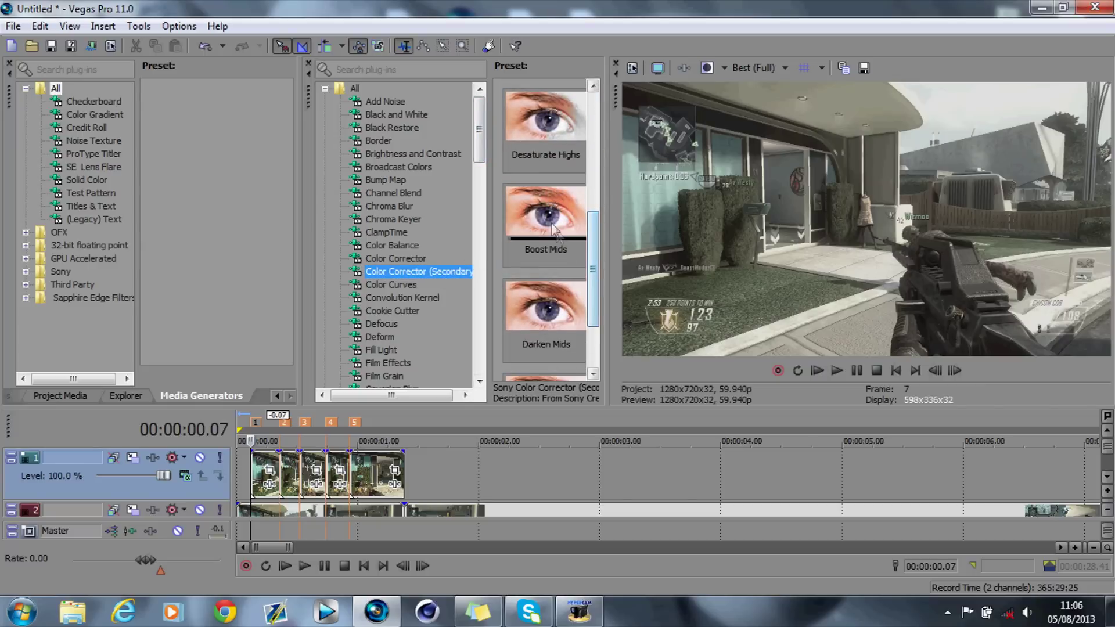
drag(548, 226, 771, 508)
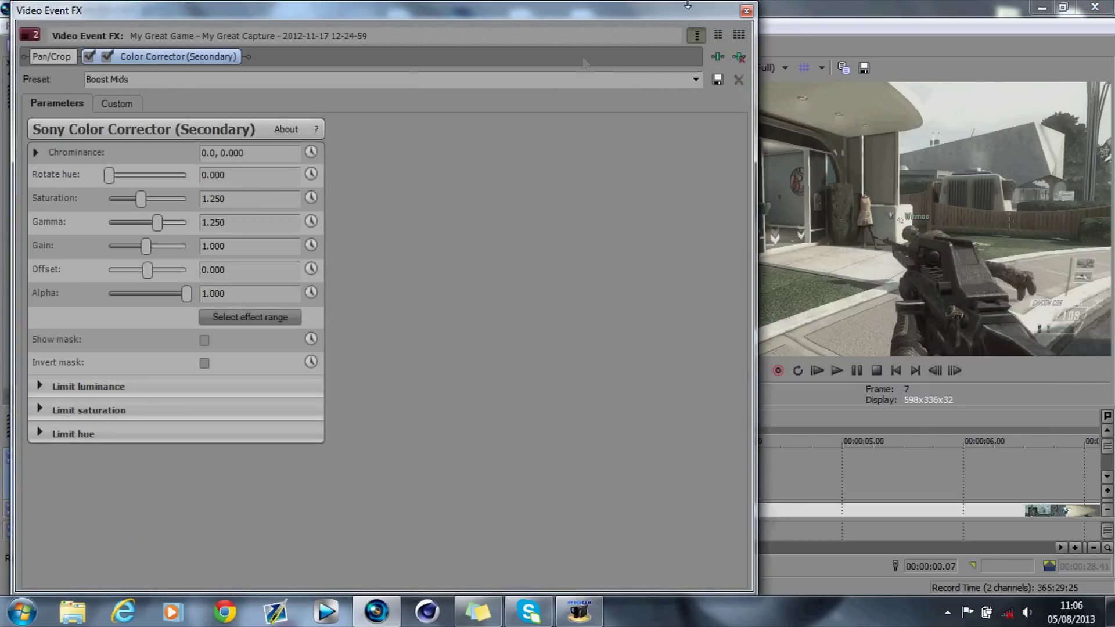
click(738, 58)
click(746, 10)
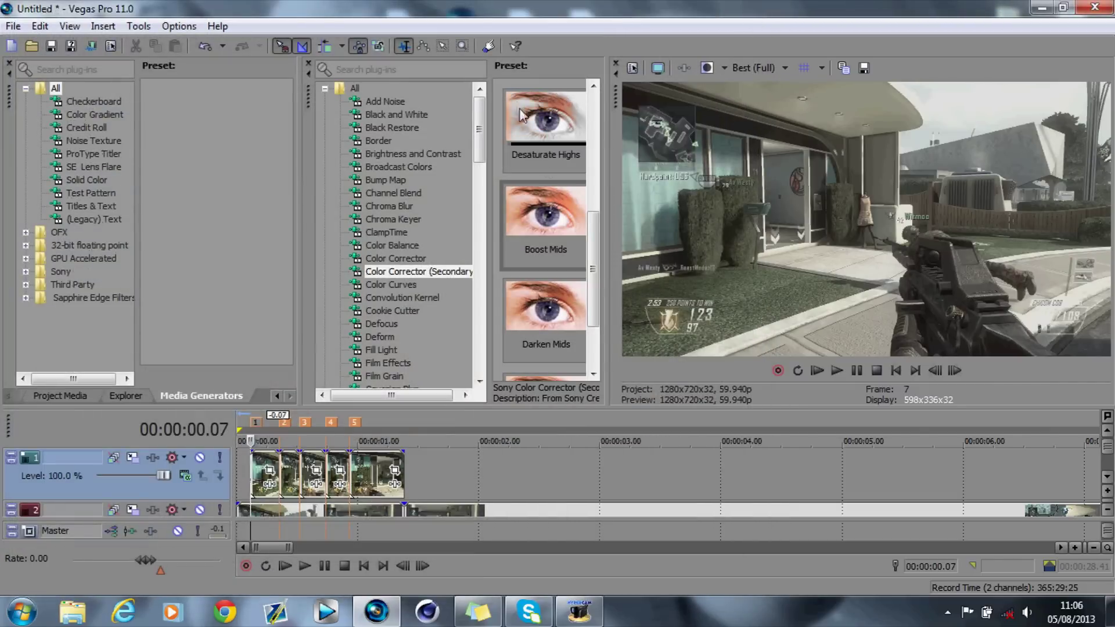
Step: Add Boost Mids to track 2 and track 1, raising each Saturation to 2.621
drag(533, 259, 221, 510)
drag(144, 196, 177, 200)
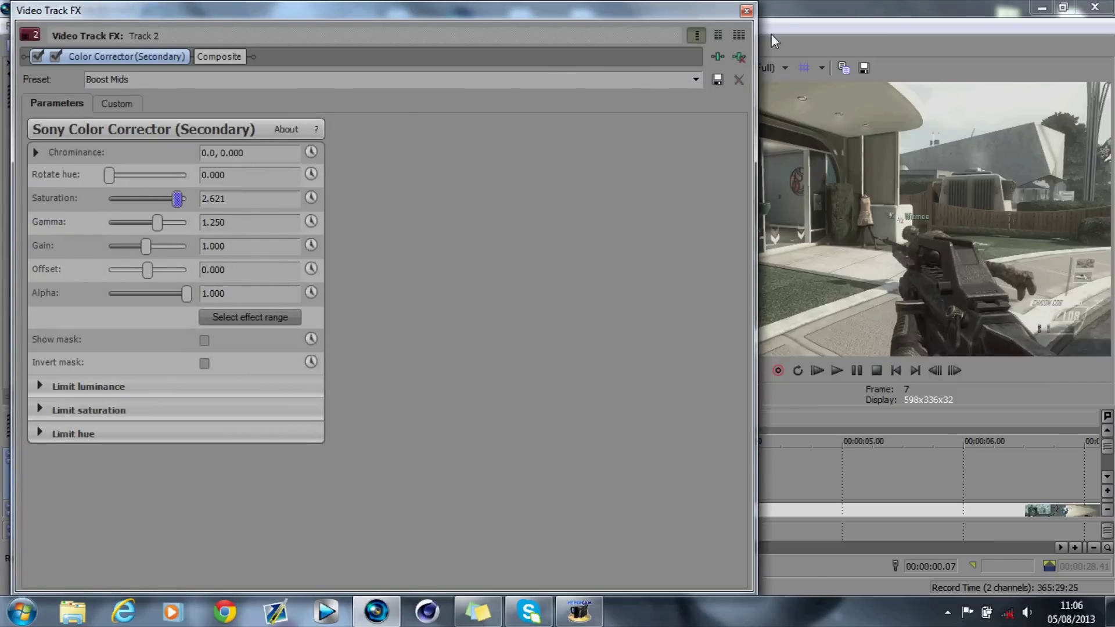
click(746, 10)
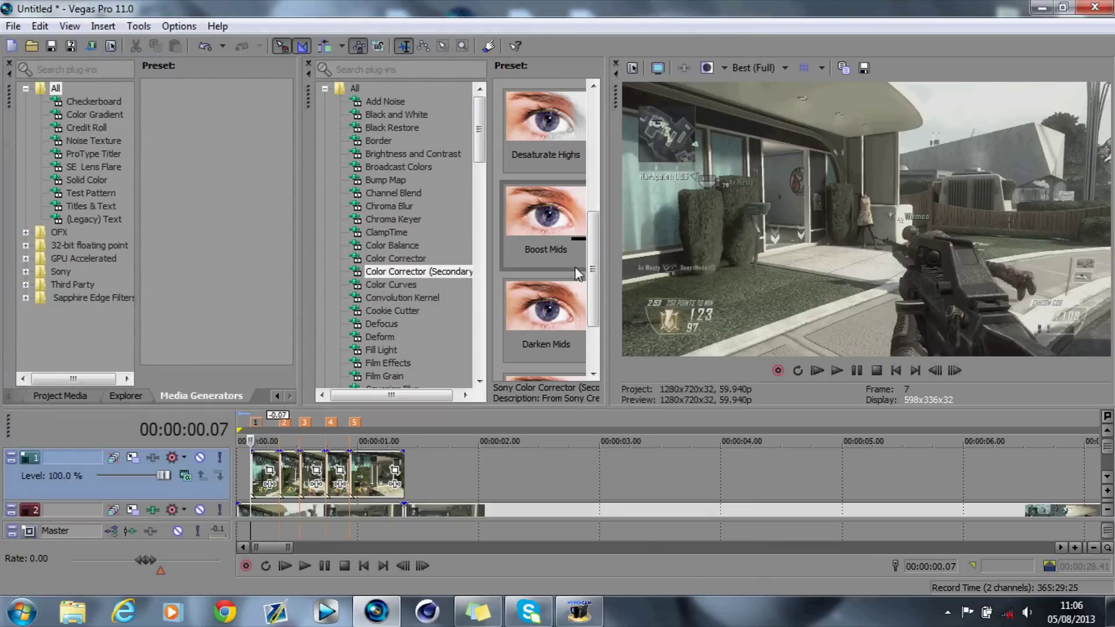
drag(557, 236, 224, 489)
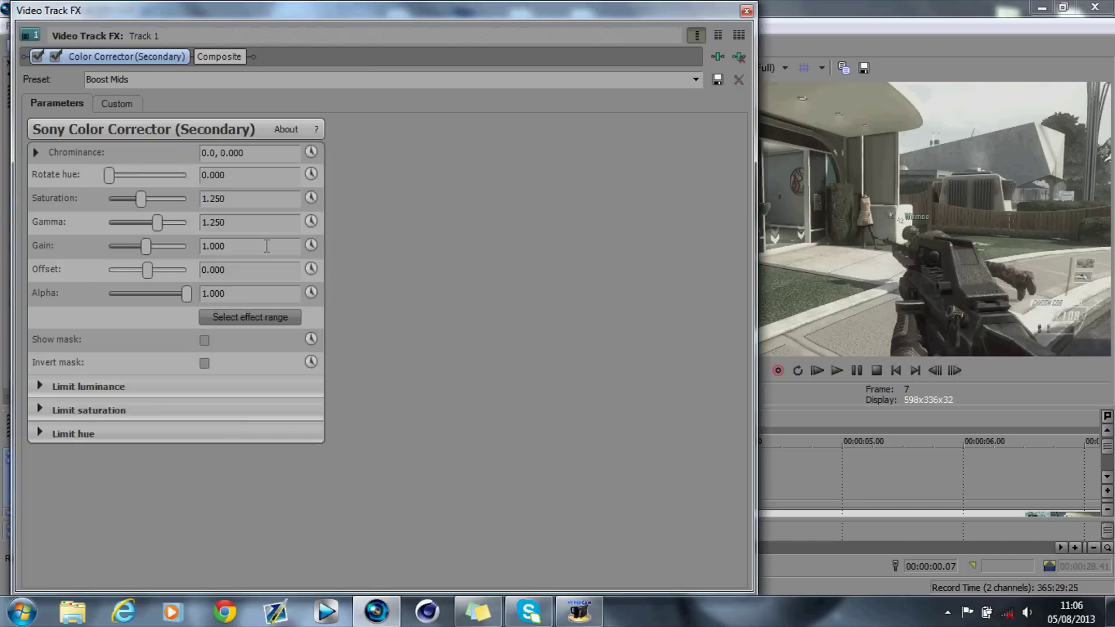
drag(145, 203, 177, 204)
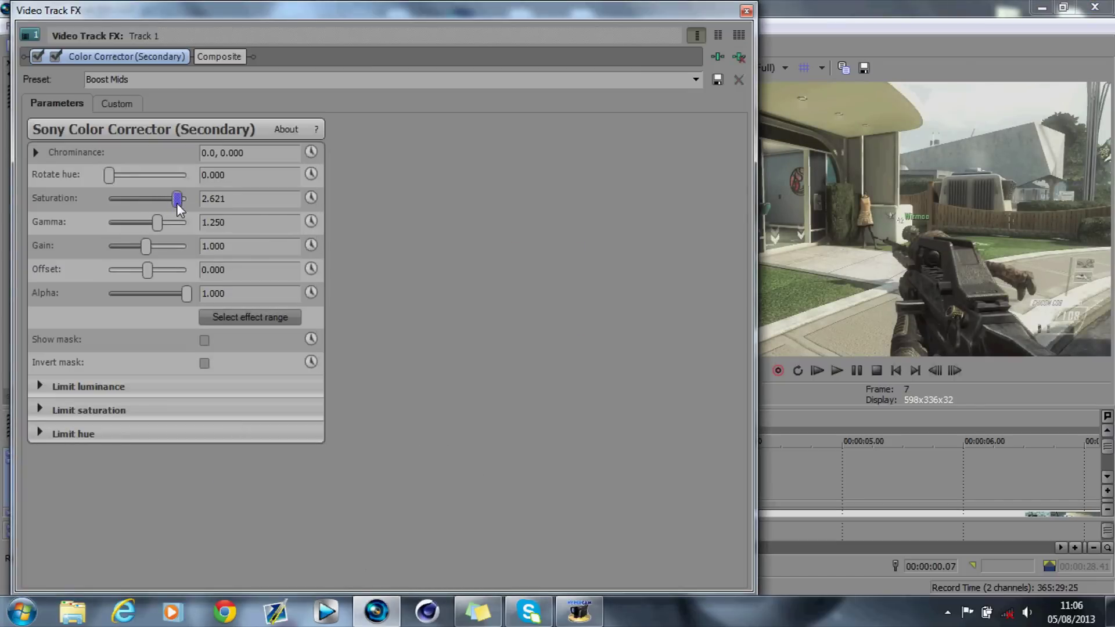
click(746, 10)
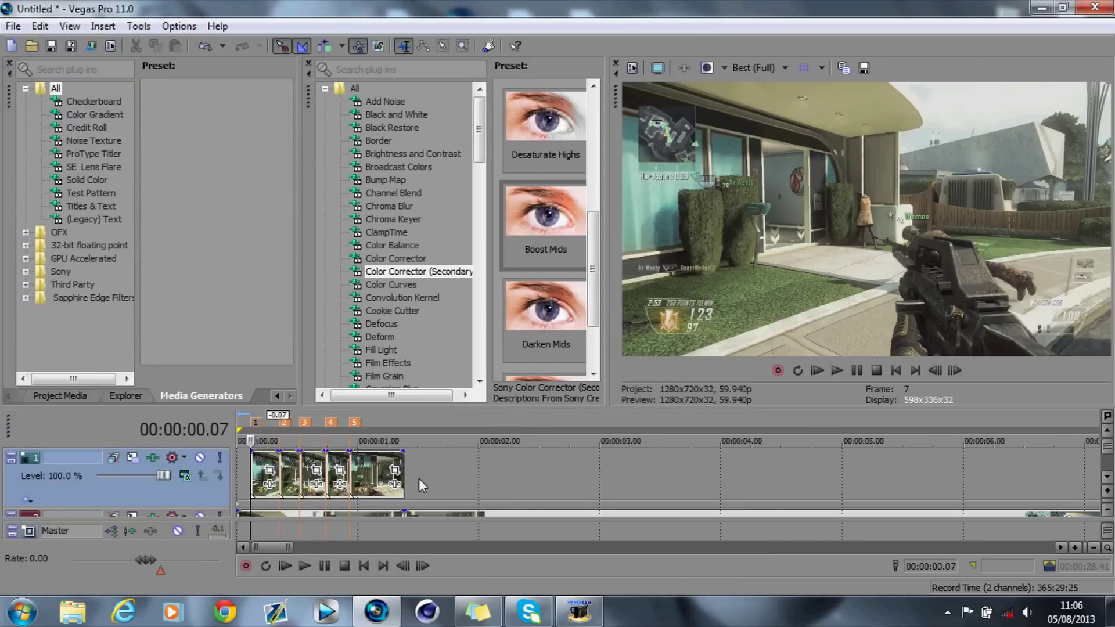
Step: Enable the first clip's Pan/Crop mask and draw a three-point shard-shaped path
click(270, 470)
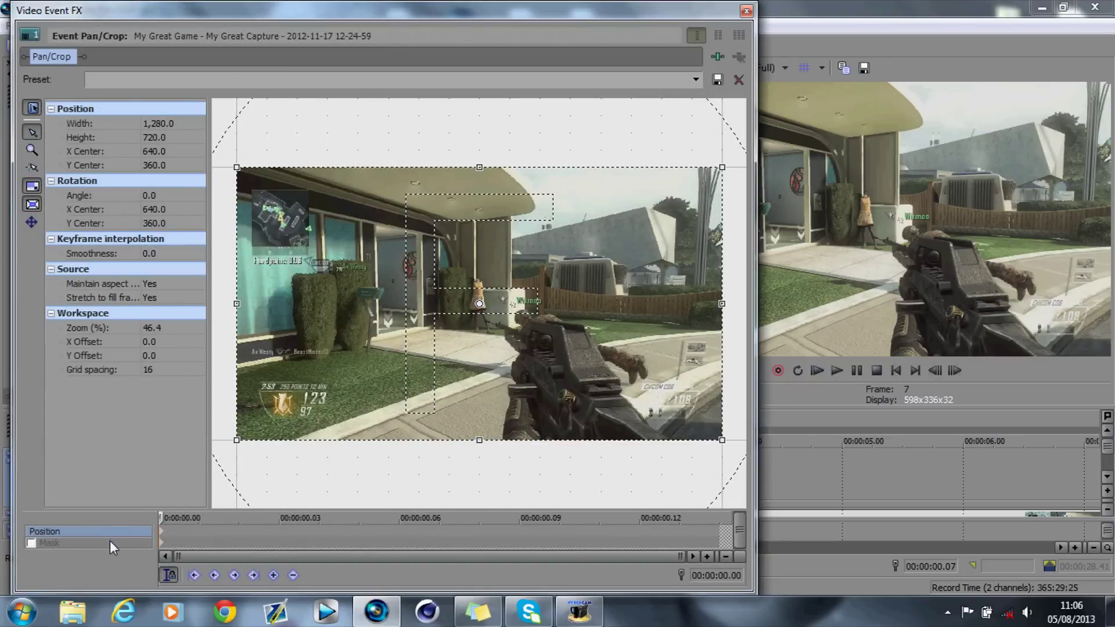
click(110, 541)
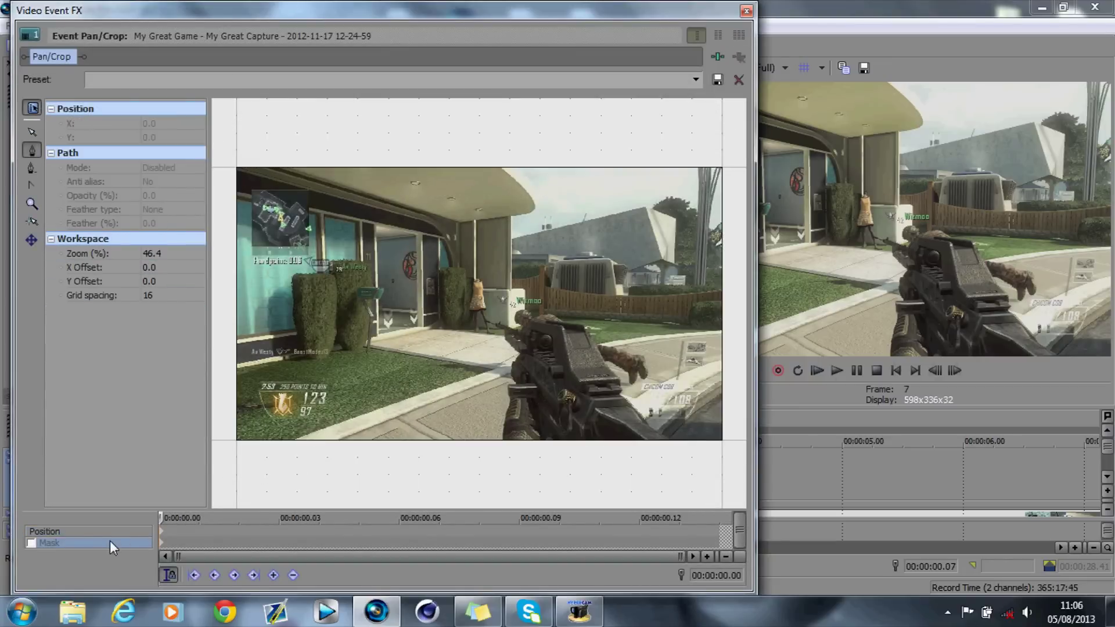
click(31, 544)
click(27, 148)
click(403, 136)
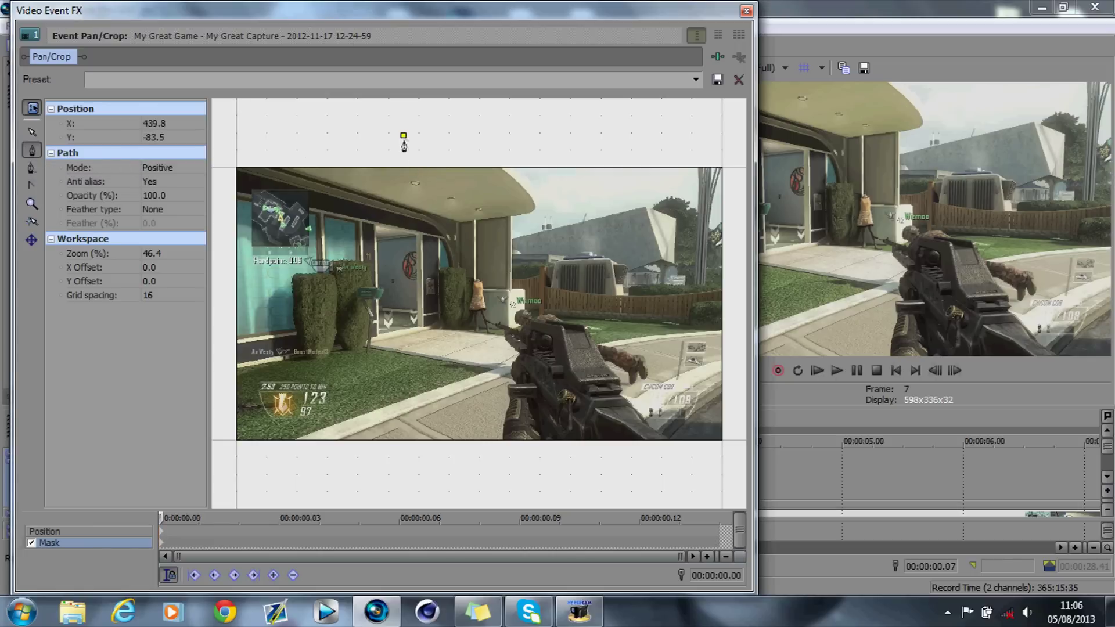
click(495, 302)
click(487, 138)
click(404, 137)
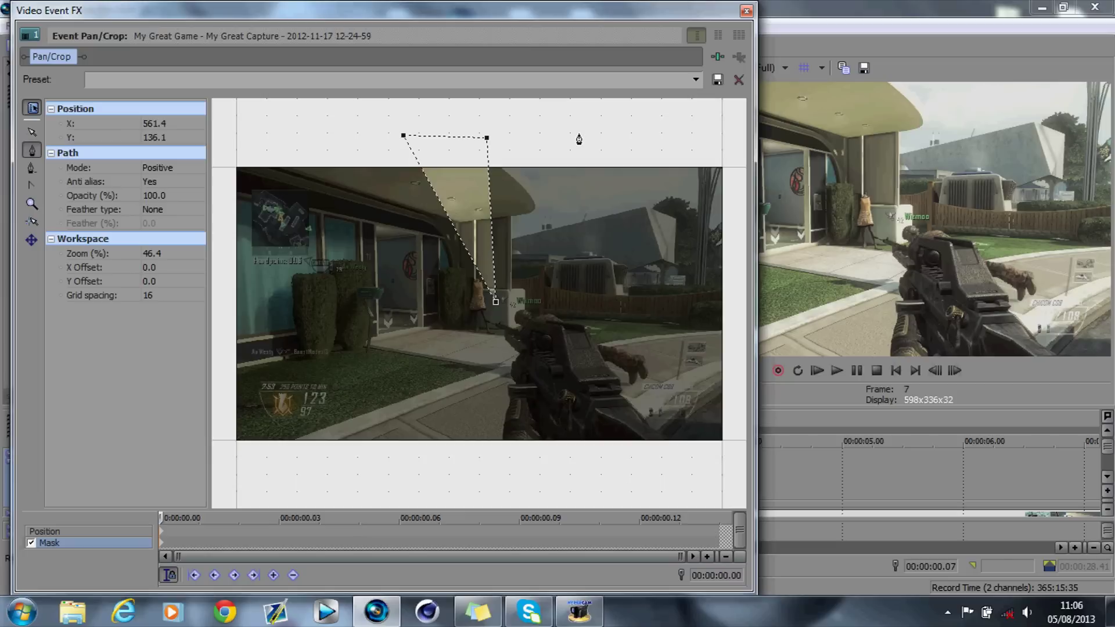
Step: Keyframe a slight zoom-in one frame in, ending on the (Default) full 1280x720 frame
click(89, 529)
drag(163, 518, 236, 518)
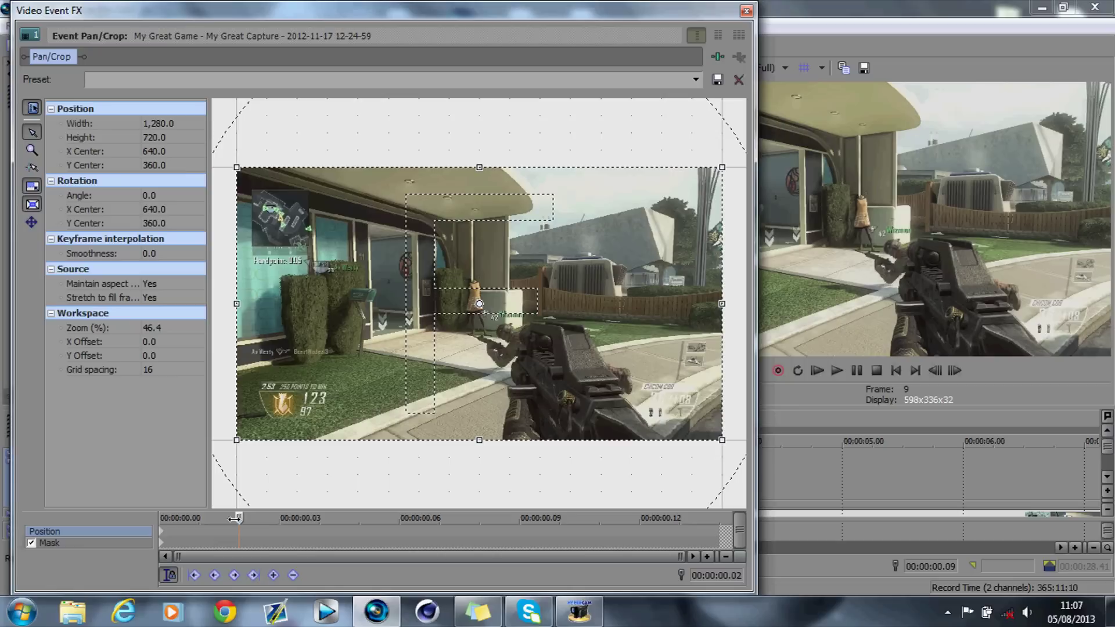
drag(236, 440, 257, 428)
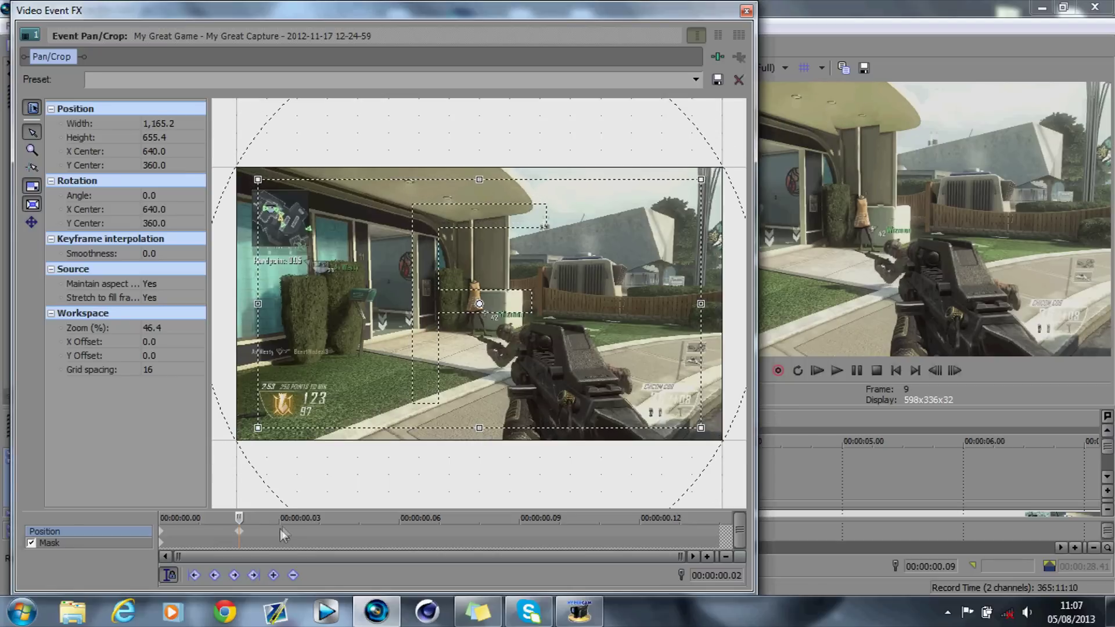
drag(240, 519, 720, 518)
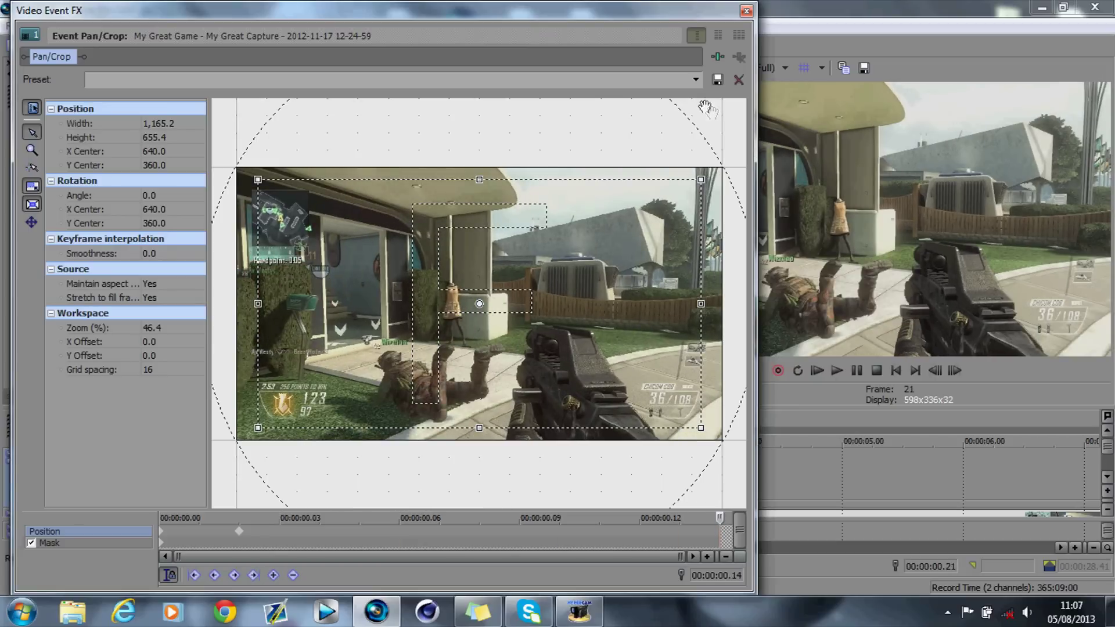
click(696, 79)
click(690, 91)
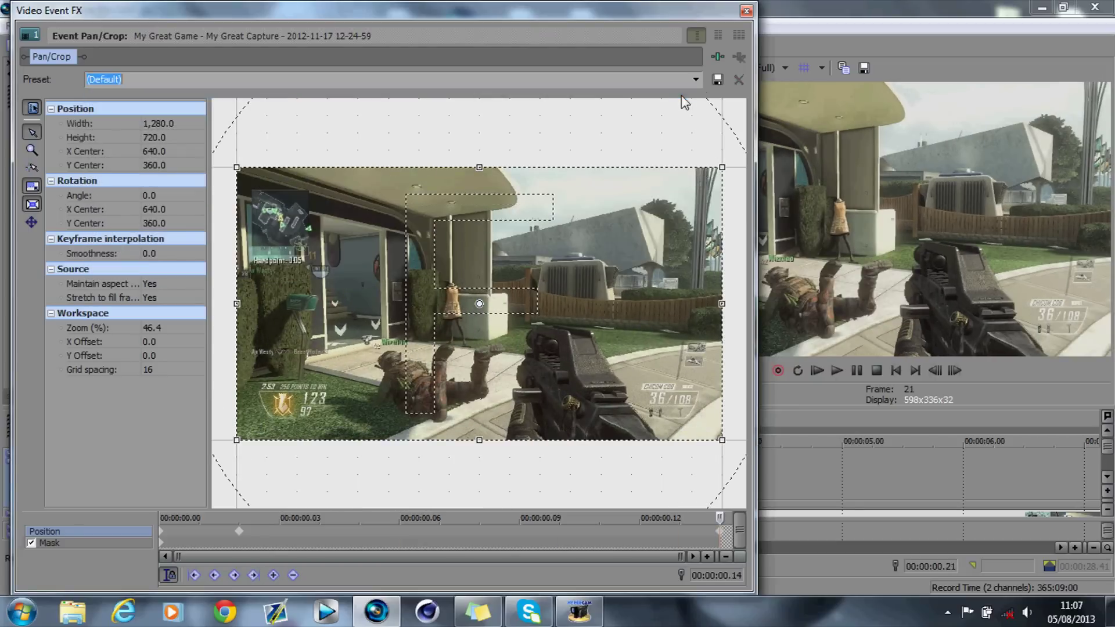
click(746, 11)
Step: Apply the Stereoscopic 3D Adjust 'fracture' preset to the first clip piece
drag(480, 129, 479, 301)
click(452, 299)
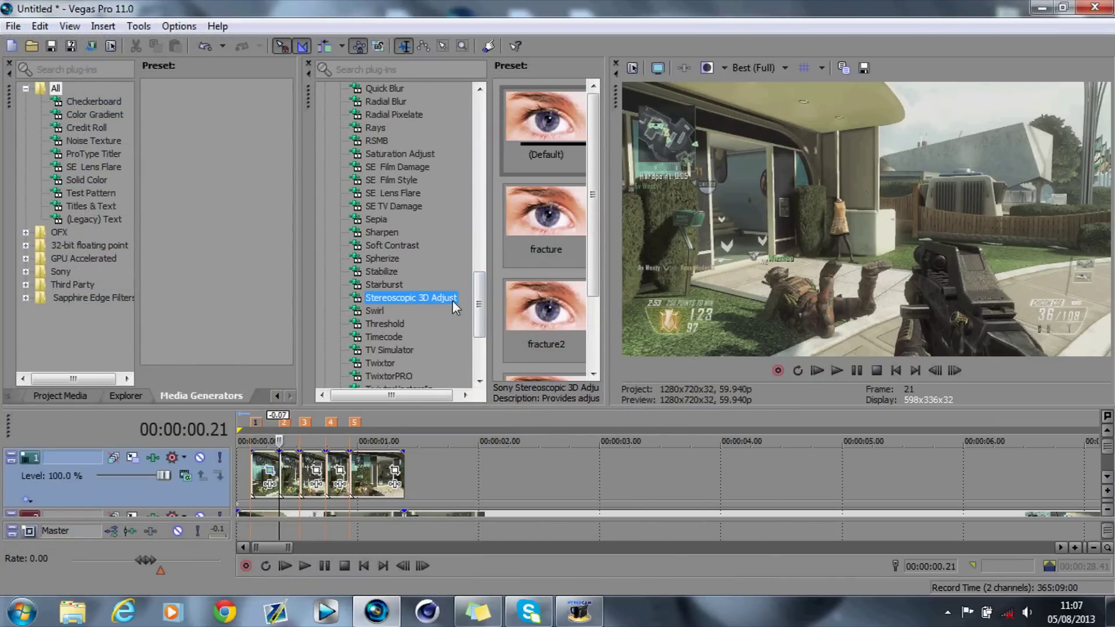
scroll(593, 203, down, 1)
scroll(559, 196, up, 1)
drag(559, 196, 266, 491)
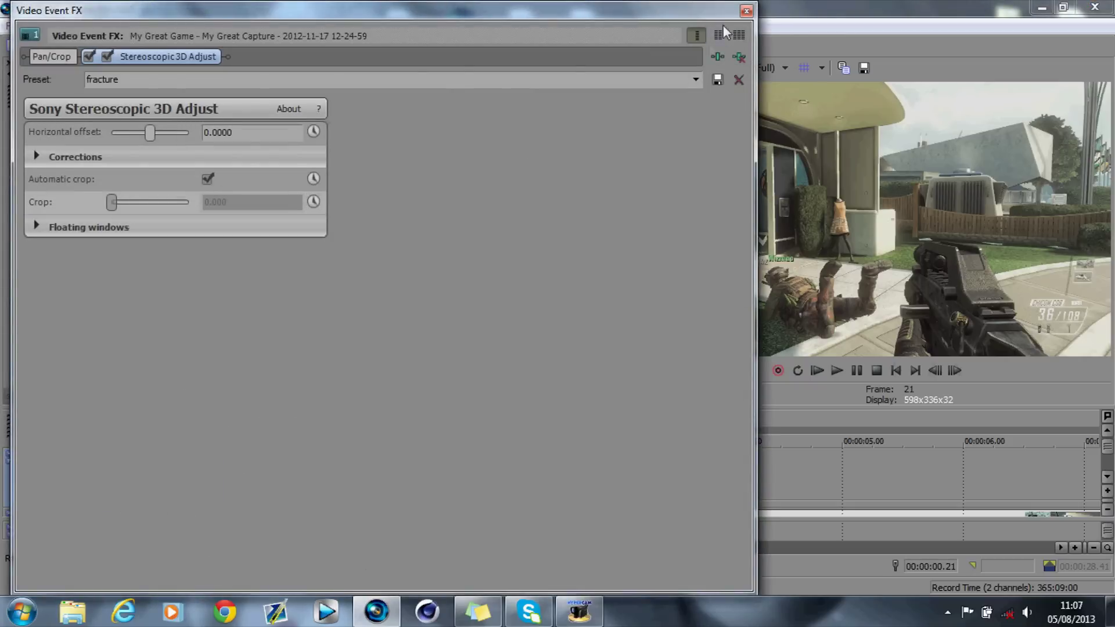
click(746, 11)
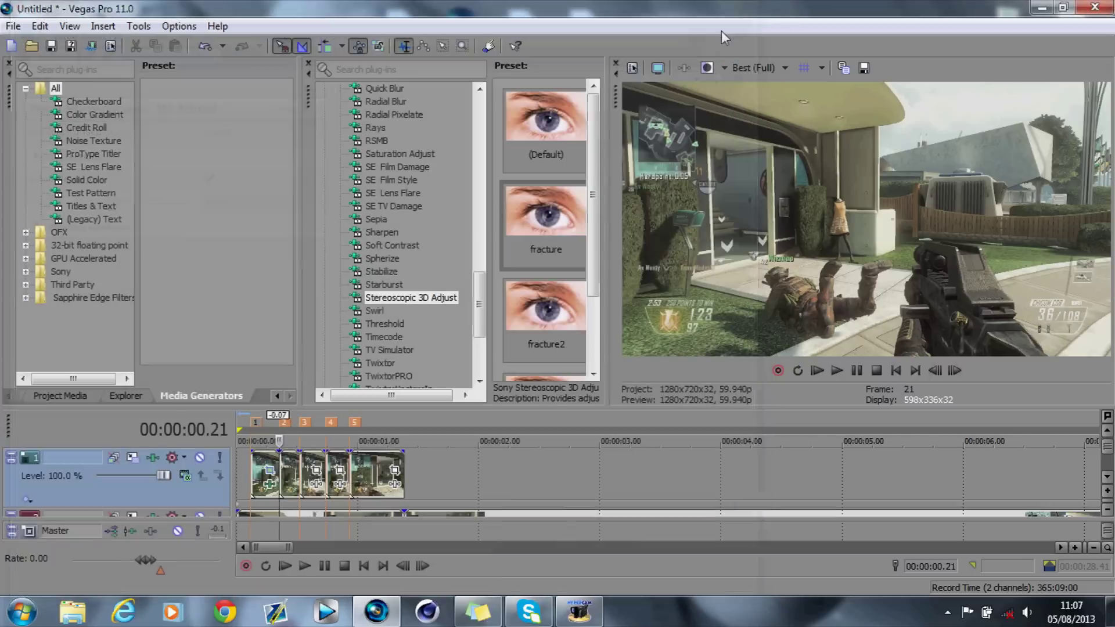
Step: Preview the effect at frame 9, review its settings, then move to frame 21
click(253, 432)
click(954, 370)
click(954, 370)
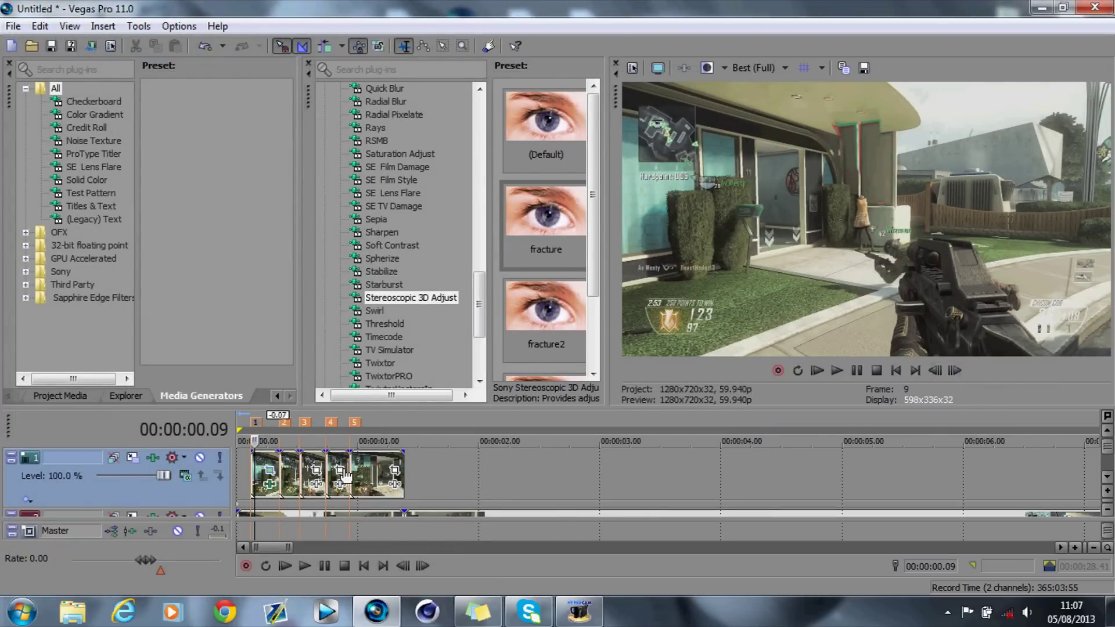
click(270, 486)
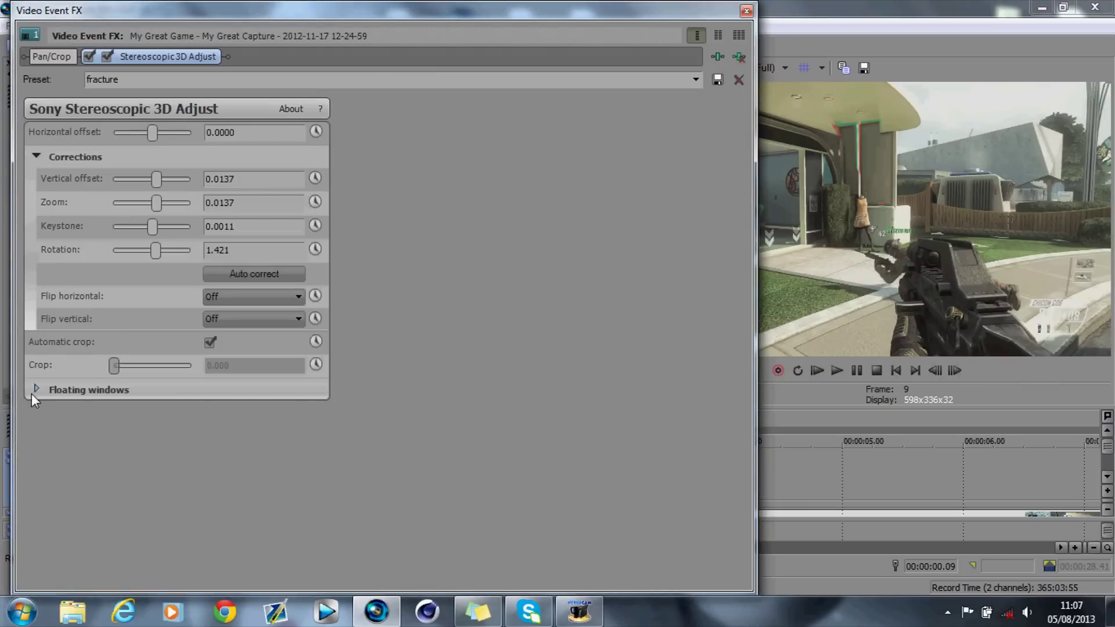
click(34, 391)
click(36, 391)
click(747, 13)
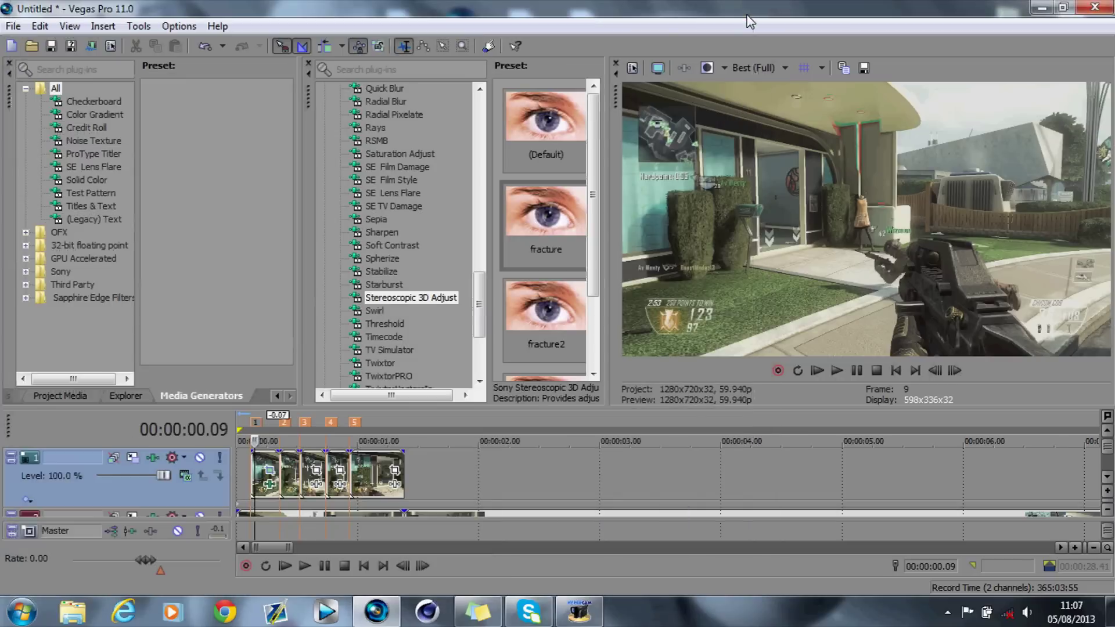
click(284, 426)
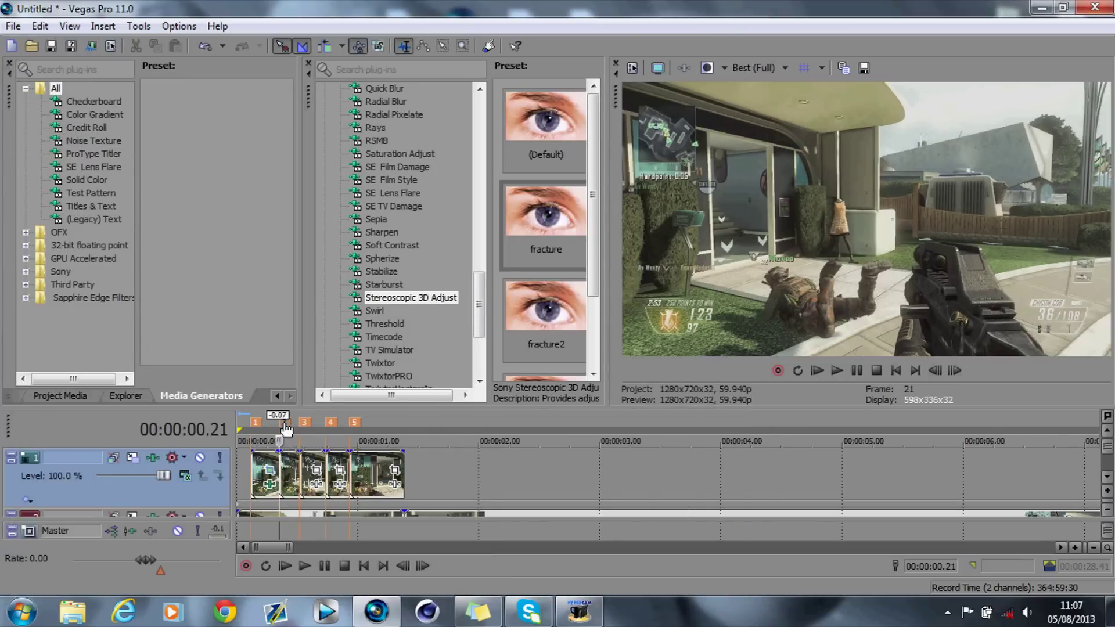
Step: Zoom the timeline and mask the next clip with a triangular three-point path
click(1074, 547)
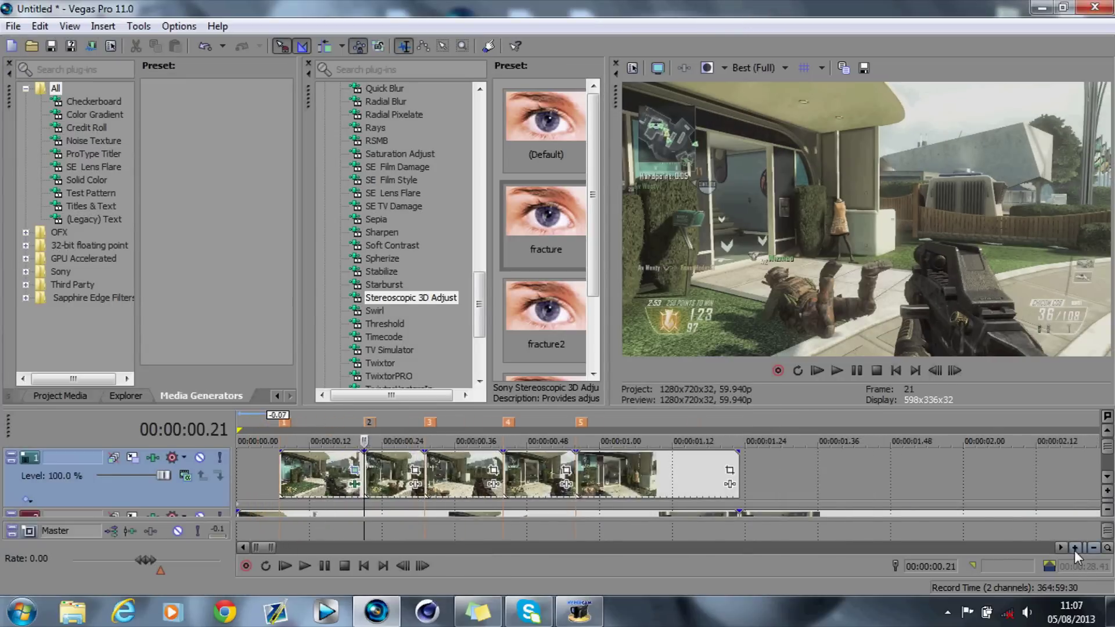
click(1075, 547)
click(476, 471)
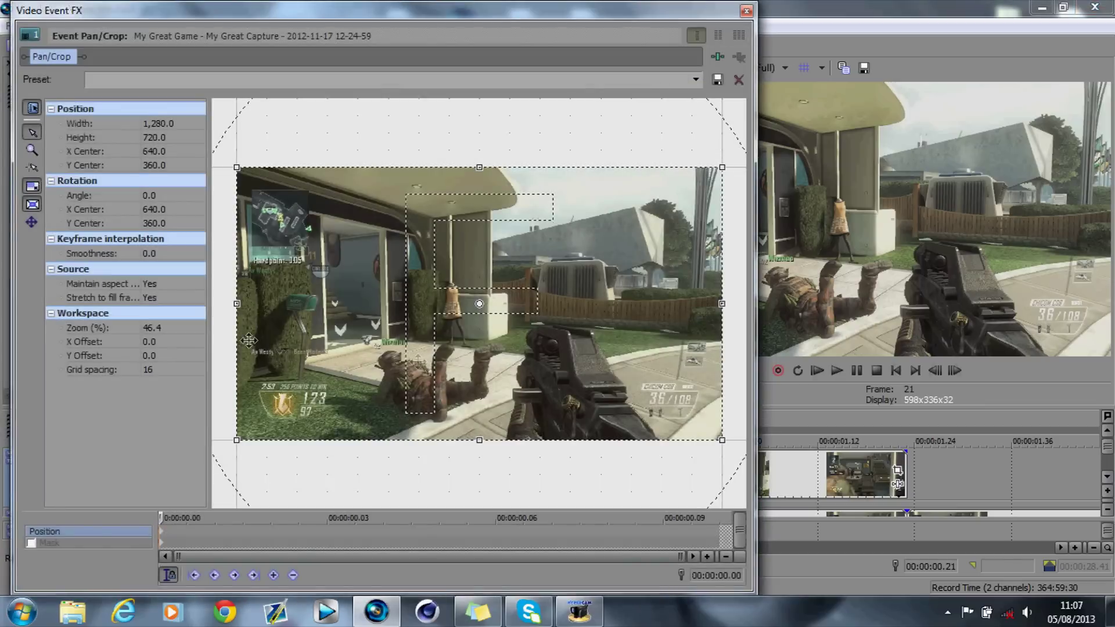
click(61, 542)
click(32, 542)
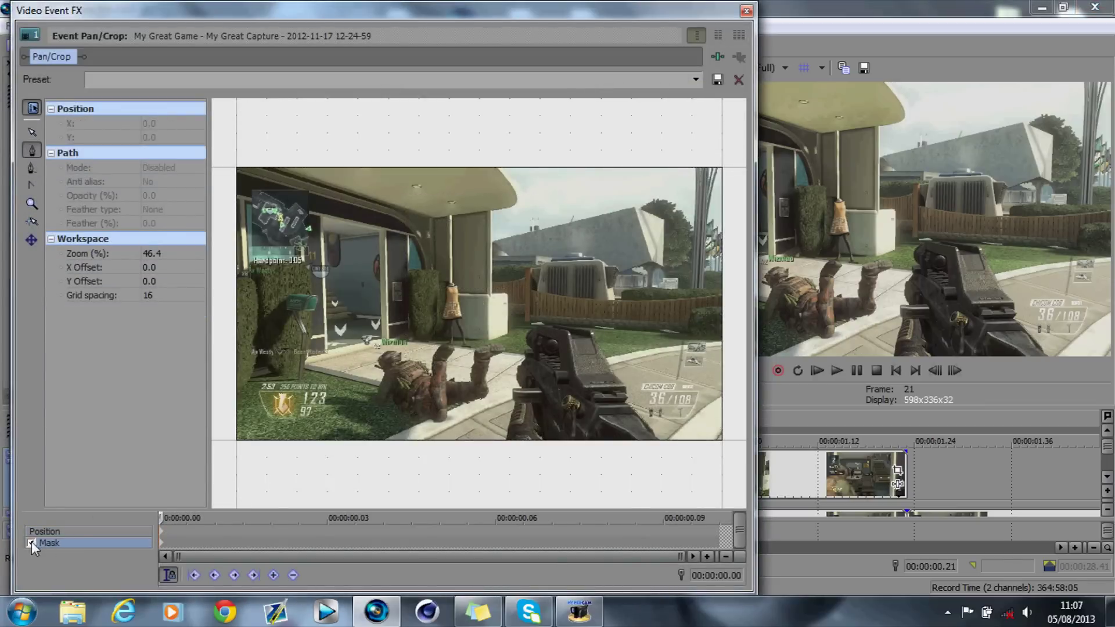
click(604, 458)
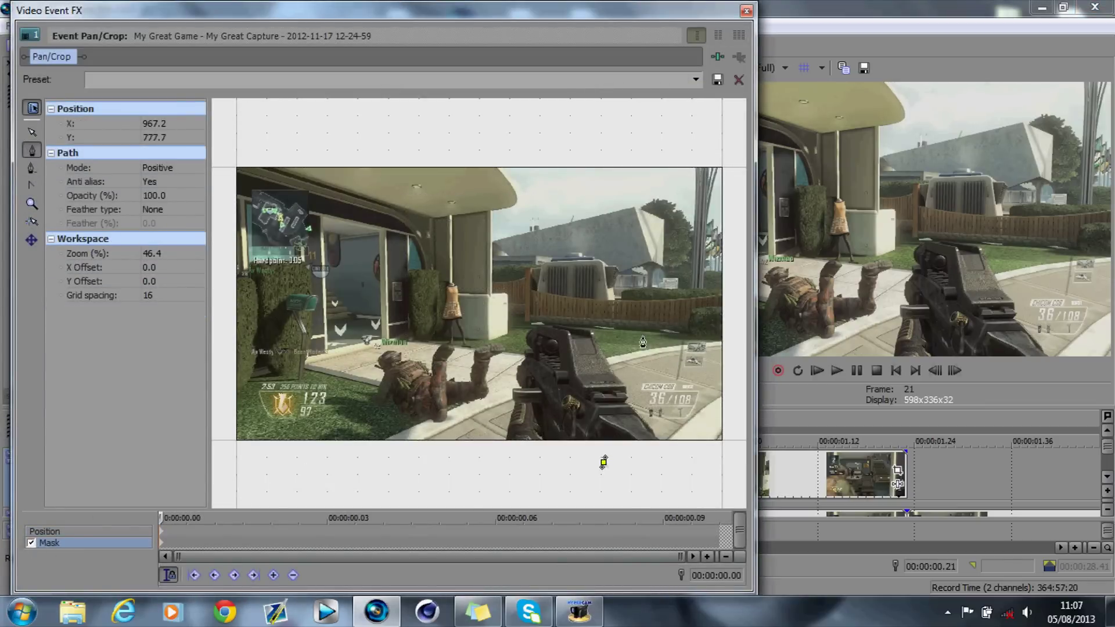
click(659, 273)
click(690, 481)
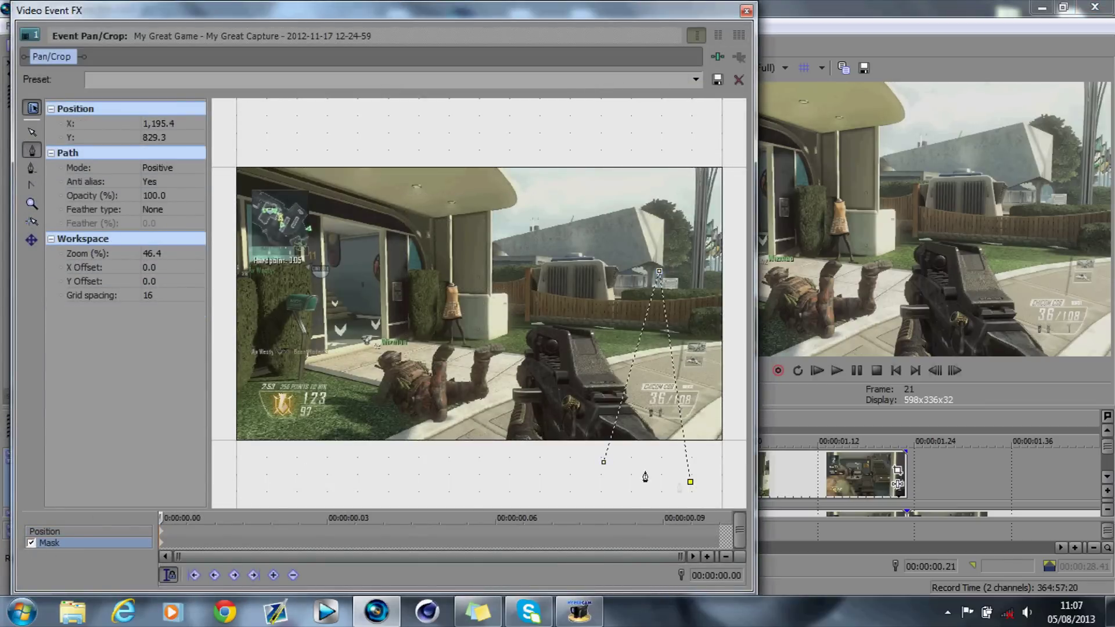
click(604, 461)
Step: Keyframe a slight zoom-in near its start, (Default) full frame at the end, then apply fracture to another clip
click(62, 531)
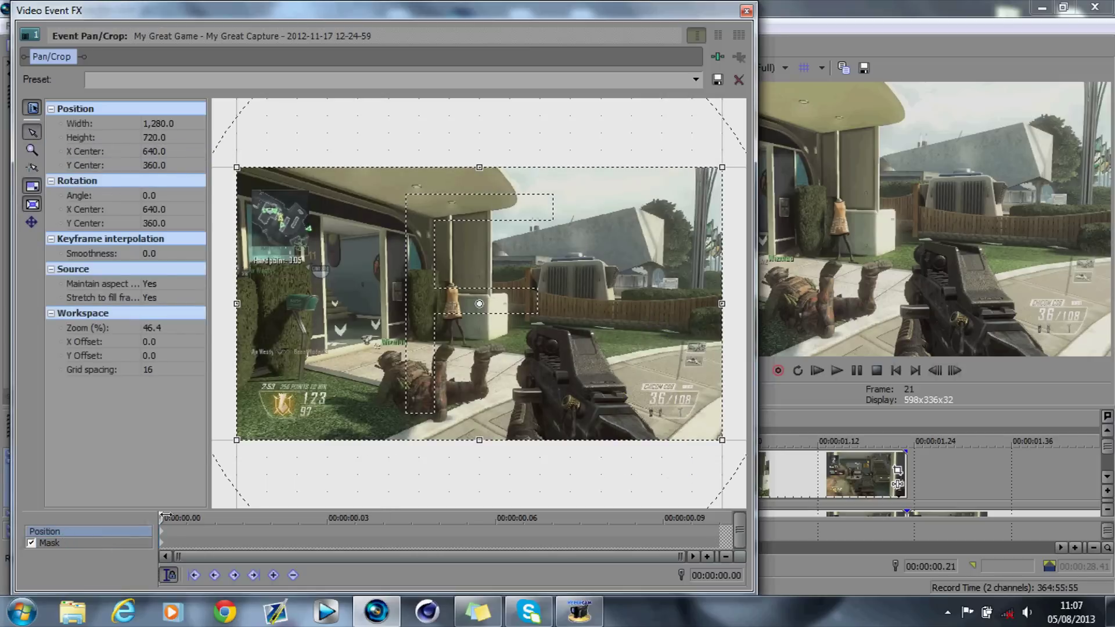
drag(161, 516, 211, 515)
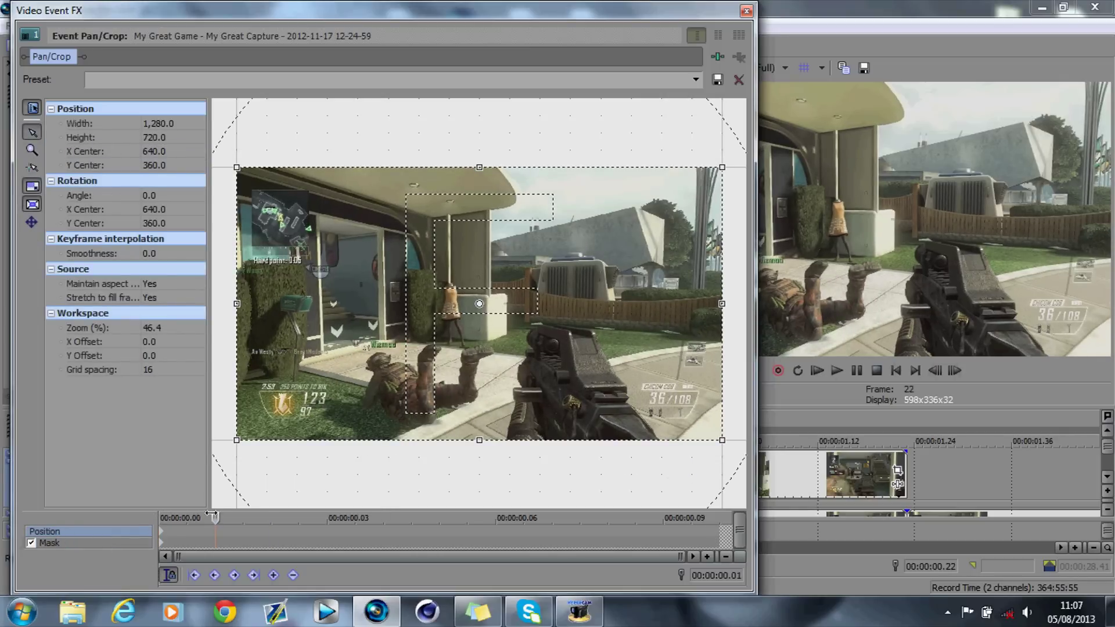
drag(236, 439, 249, 429)
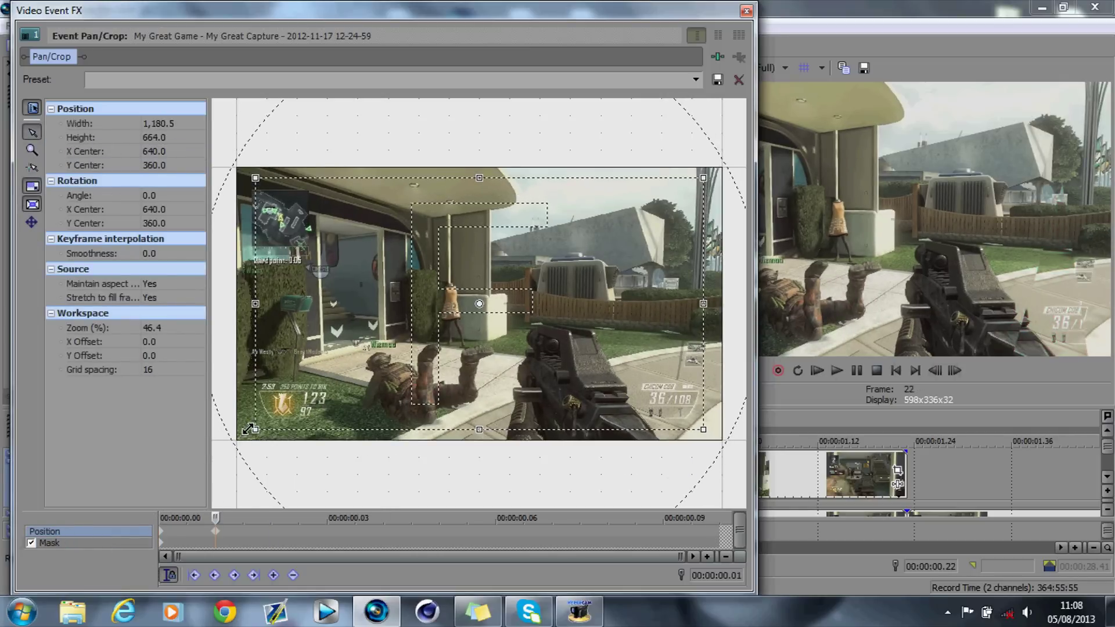
drag(215, 516, 720, 515)
click(696, 79)
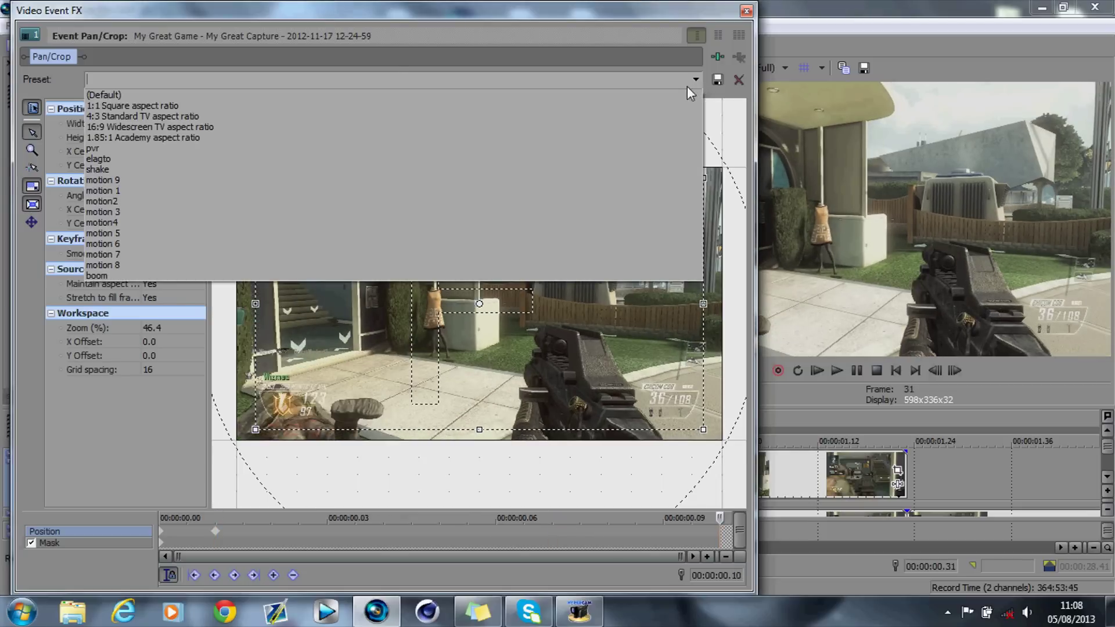
click(686, 93)
click(746, 11)
drag(546, 223, 445, 473)
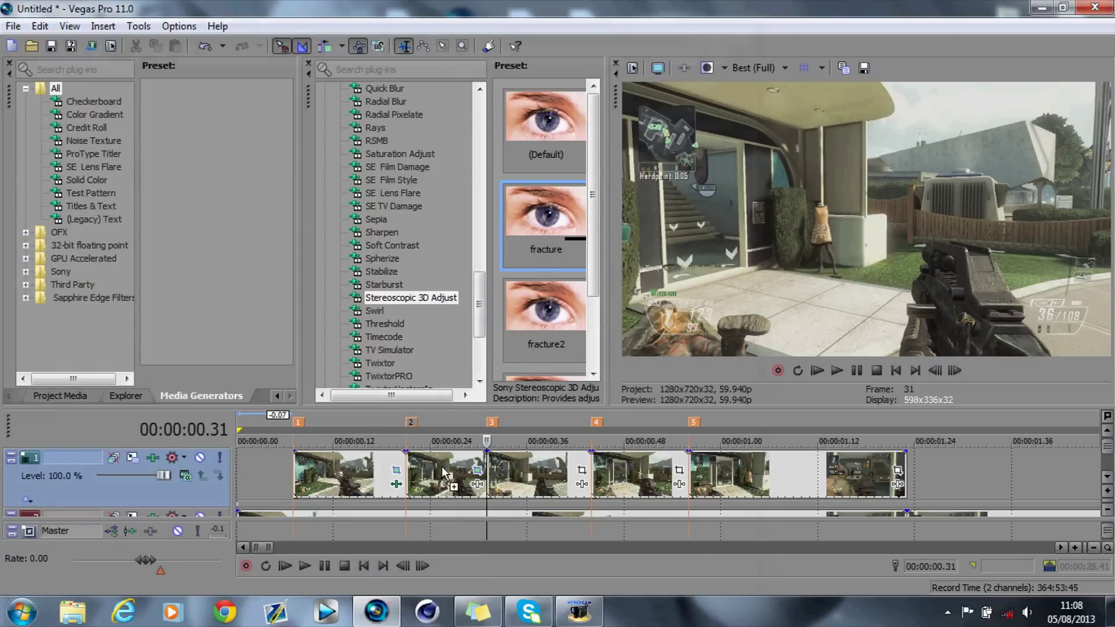
Step: Preview the fractured clips at frames 25, 13 and 37, then scroll down to track 2
click(746, 10)
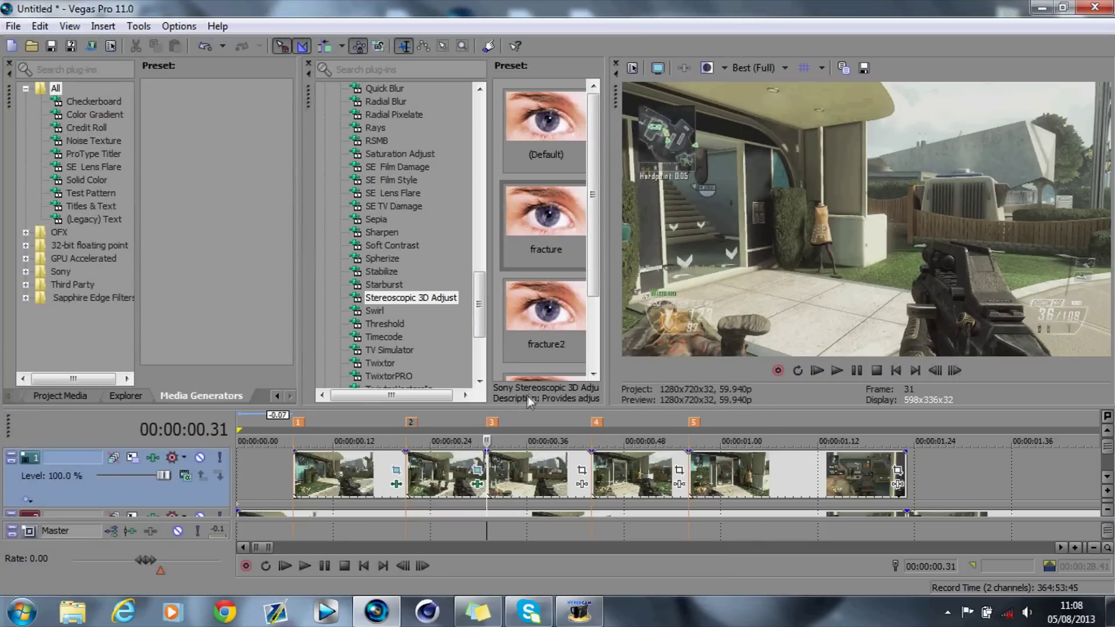
click(437, 417)
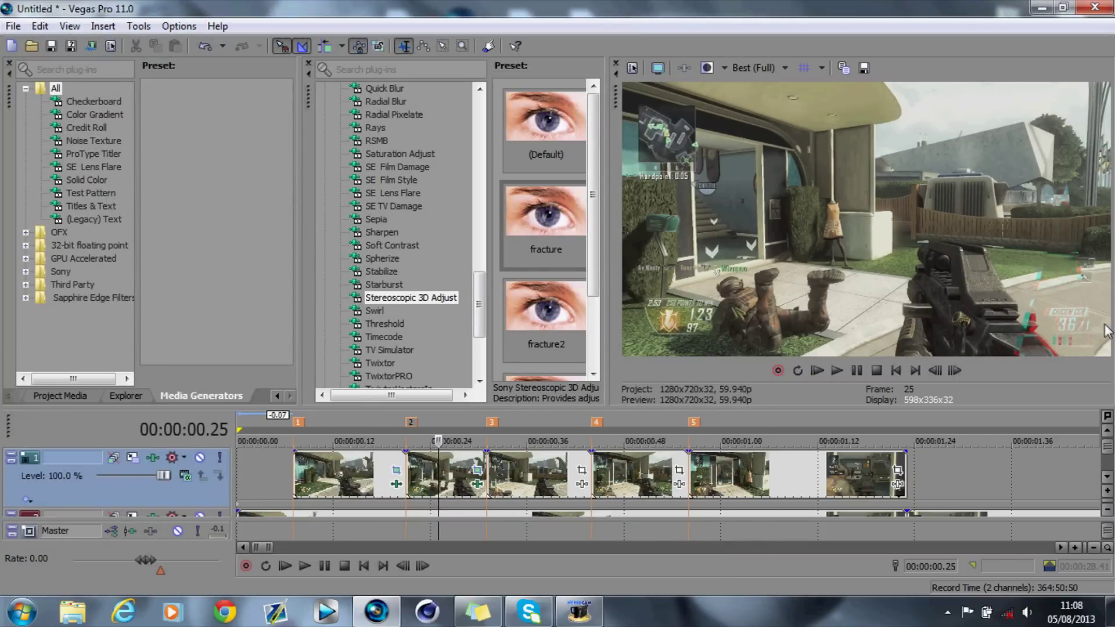
click(339, 416)
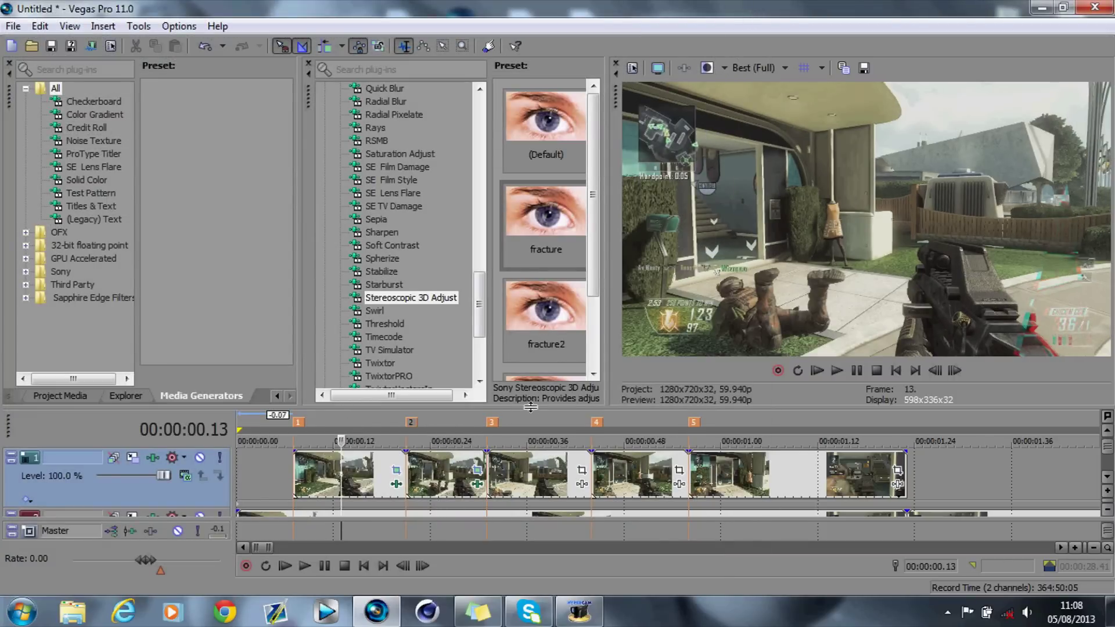
click(535, 419)
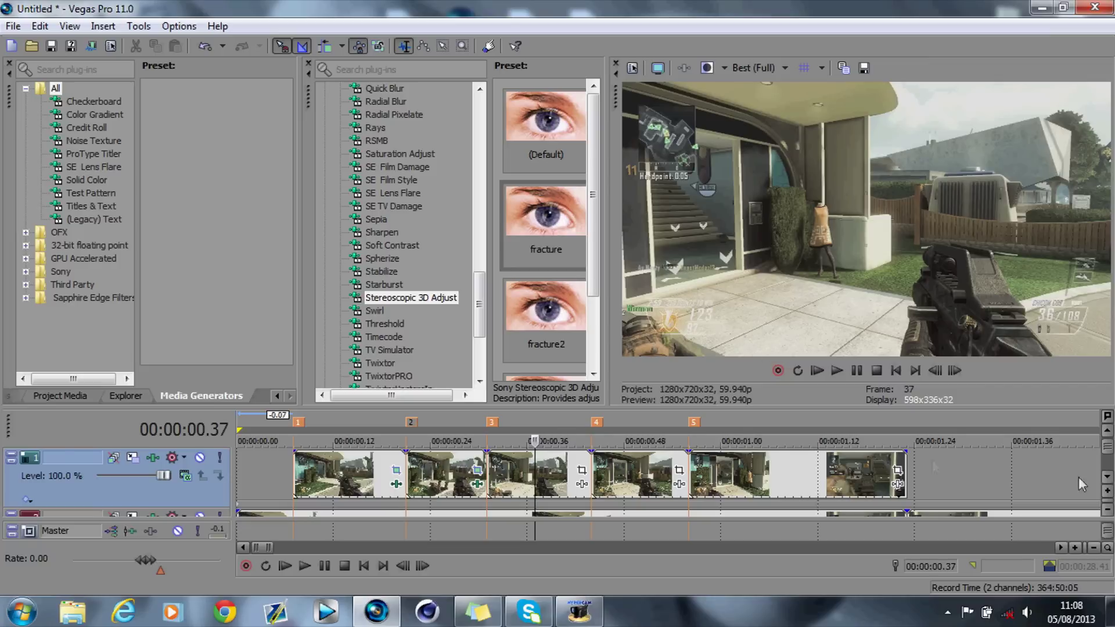
click(1107, 478)
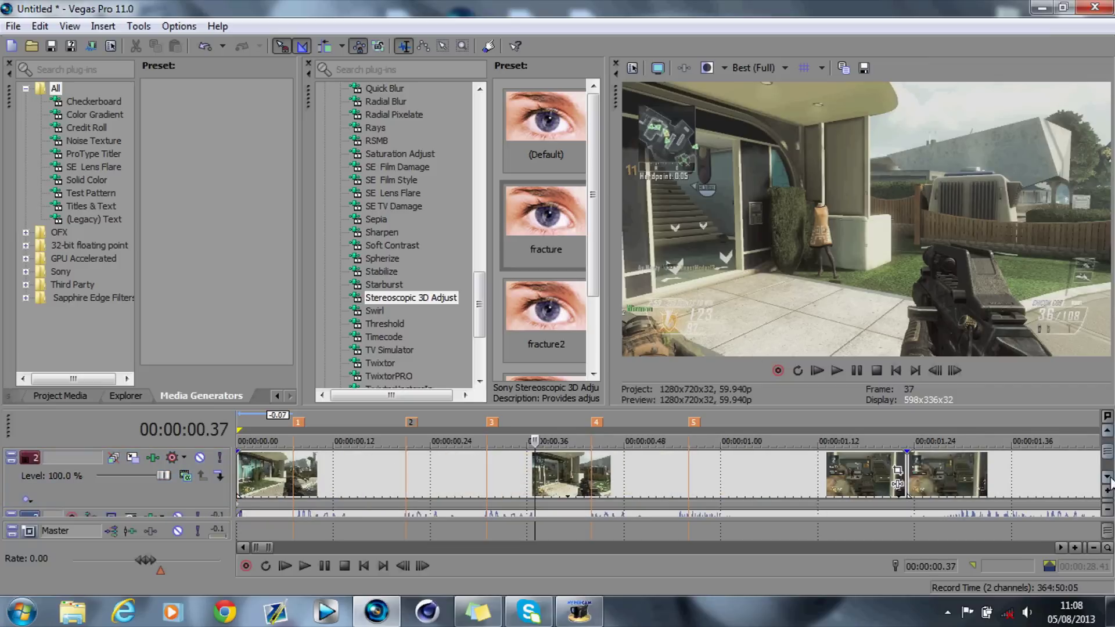